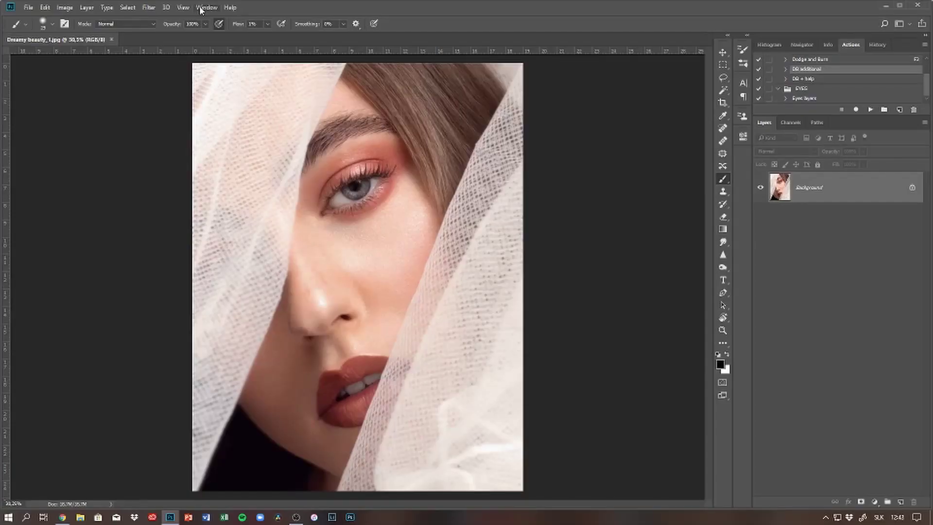
# Open a second window of Dreamy beauty_1.jpg and switch between the two views
pyautogui.click(206, 8)
pyautogui.moveTo(267, 22)
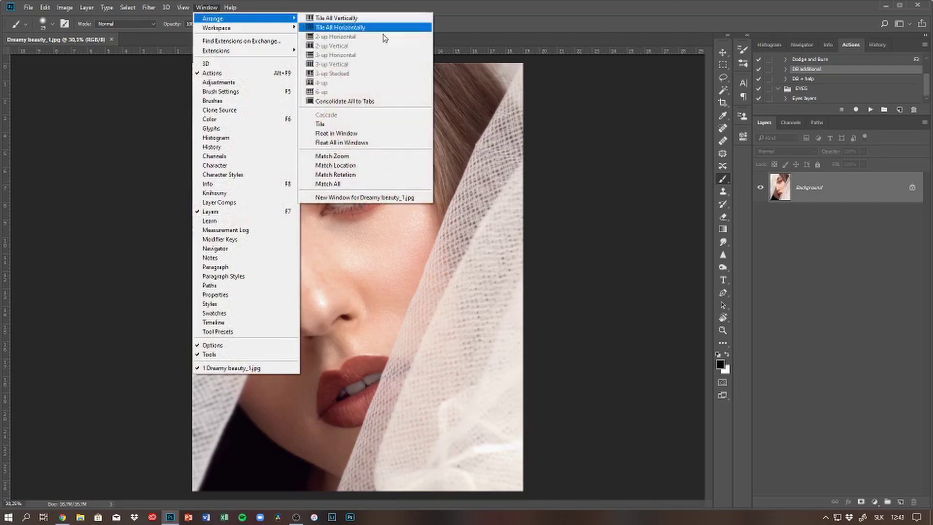
pyautogui.click(396, 199)
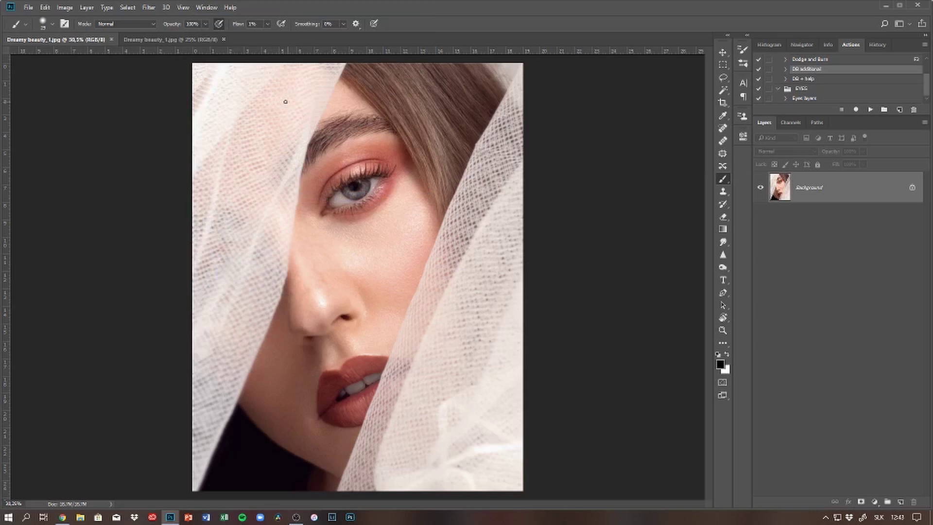
pyautogui.click(185, 39)
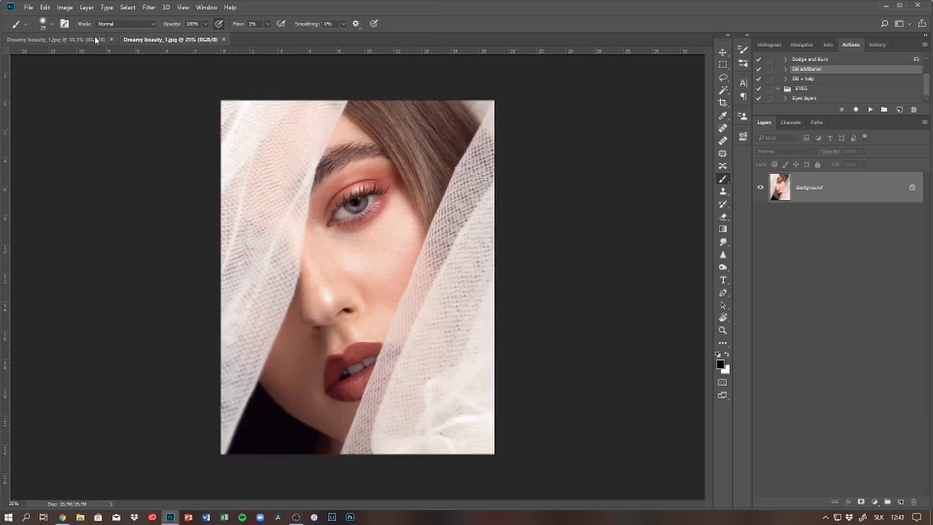
pyautogui.click(96, 40)
pyautogui.click(165, 40)
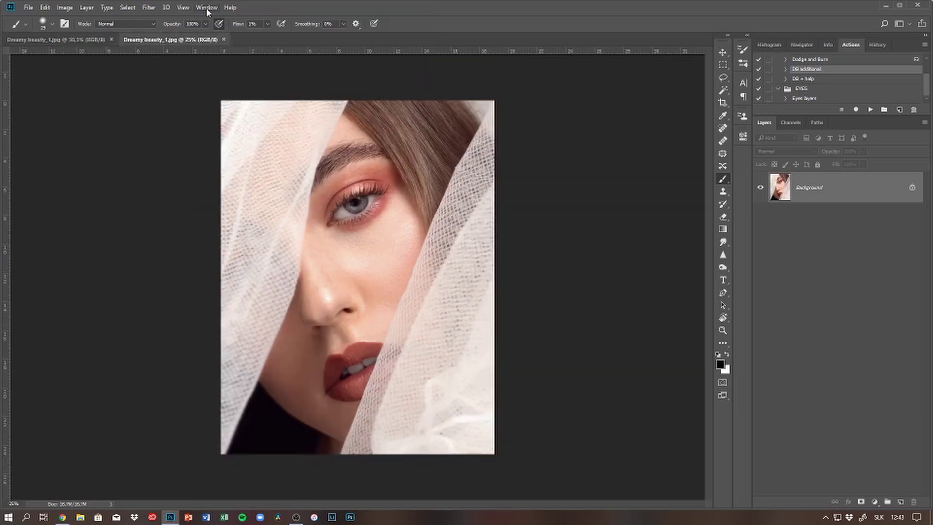
# Arrange the two windows 2-up vertically and zoom the right view onto the cheek
pyautogui.click(207, 7)
pyautogui.moveTo(311, 18)
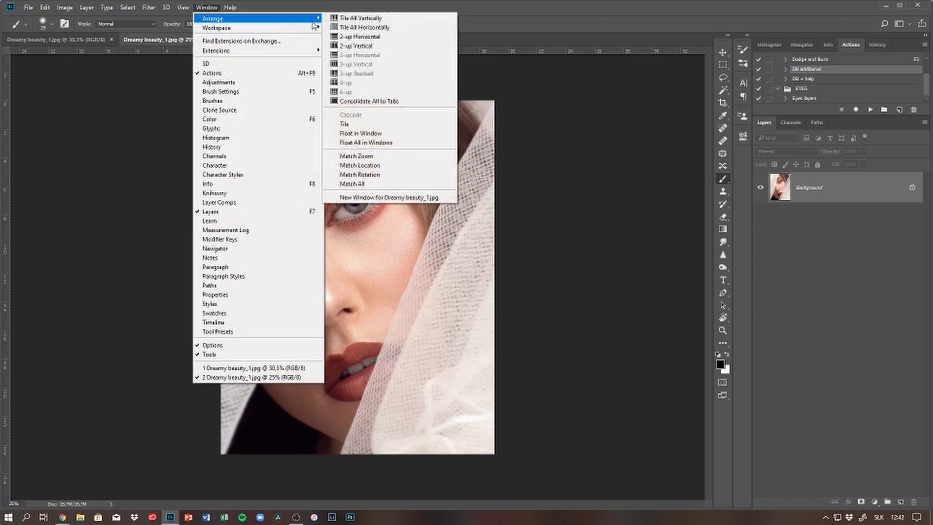
pyautogui.click(387, 47)
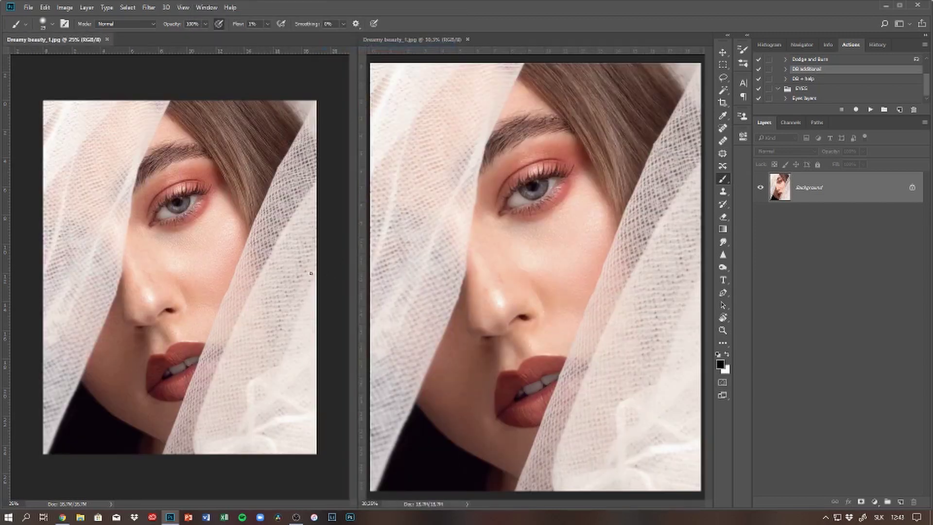
pyautogui.scroll(5, 525, 205)
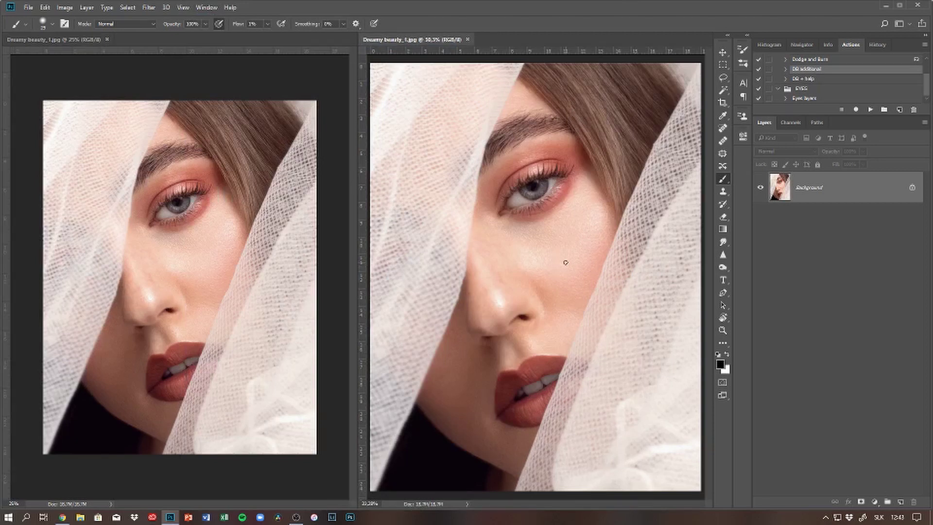
pyautogui.scroll(1, 524, 205)
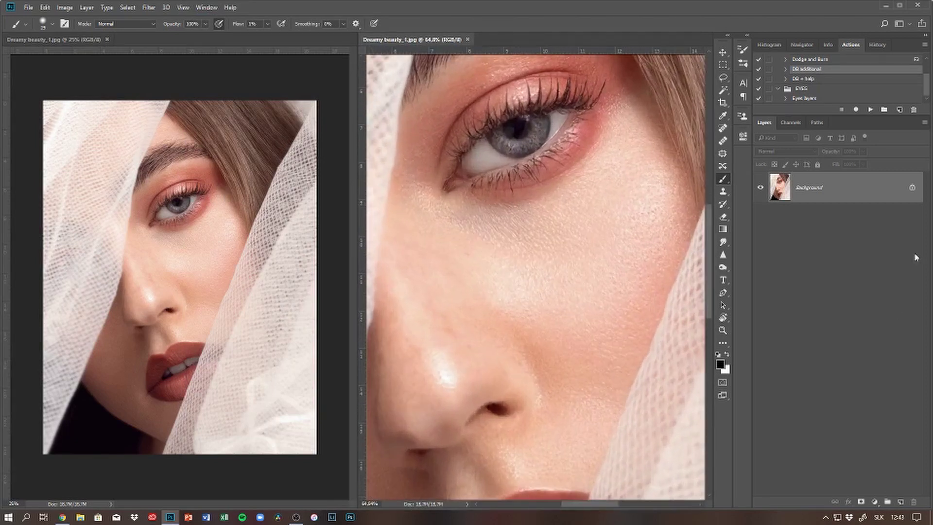
# Add a new layer, set brush Flow to 100%, and paint four black strokes on the cheek
pyautogui.click(901, 502)
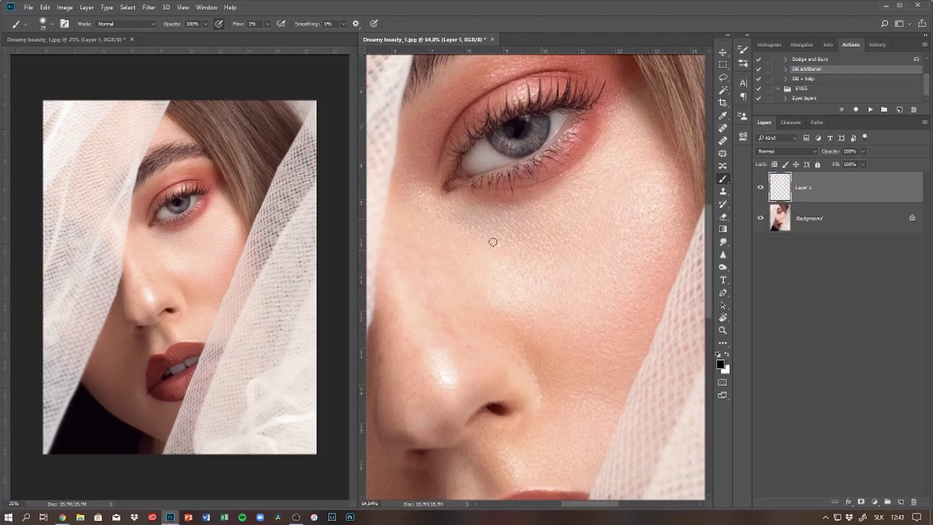
pyautogui.moveTo(267, 25); pyautogui.dragTo(328, 42)
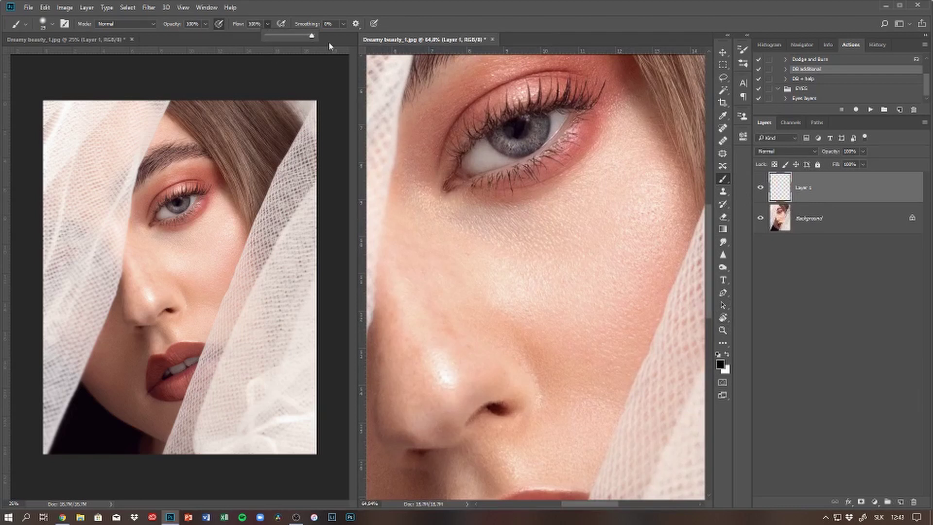
pyautogui.moveTo(578, 214); pyautogui.dragTo(521, 294)
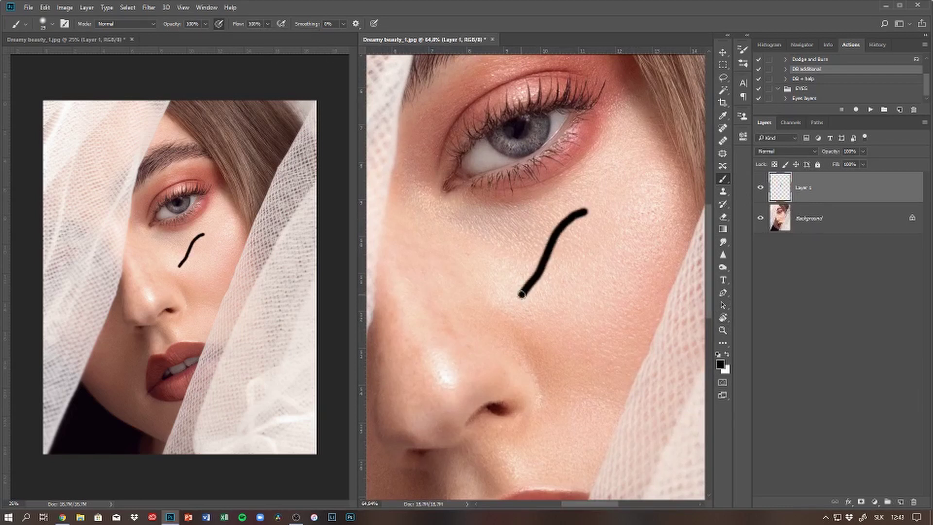
pyautogui.moveTo(501, 228); pyautogui.dragTo(466, 368)
pyautogui.moveTo(642, 238); pyautogui.dragTo(555, 366)
pyautogui.moveTo(539, 310); pyautogui.dragTo(491, 437)
# Compare the test strokes in both windows, widening the right image pane
pyautogui.scroll(2, 548, 187)
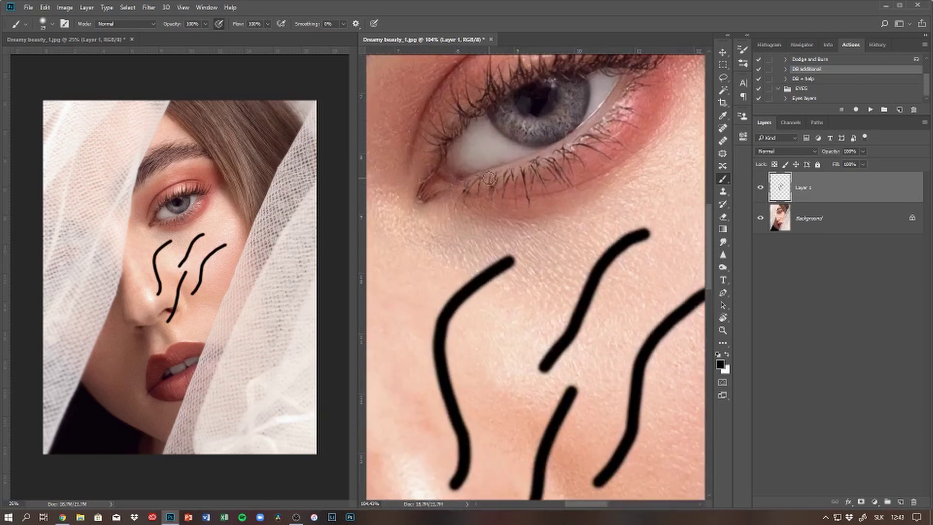
pyautogui.scroll(1, 533, 238)
pyautogui.scroll(-1, 533, 237)
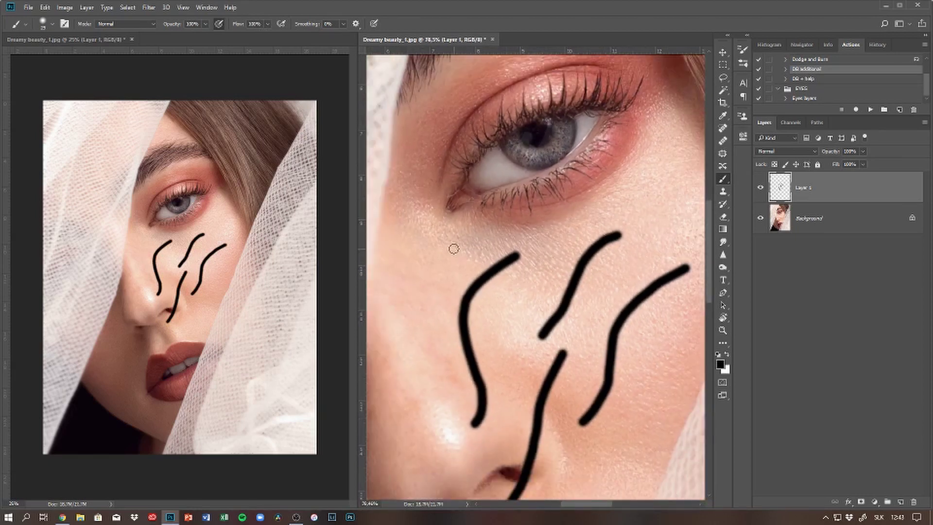
pyautogui.scroll(-4, 599, 269)
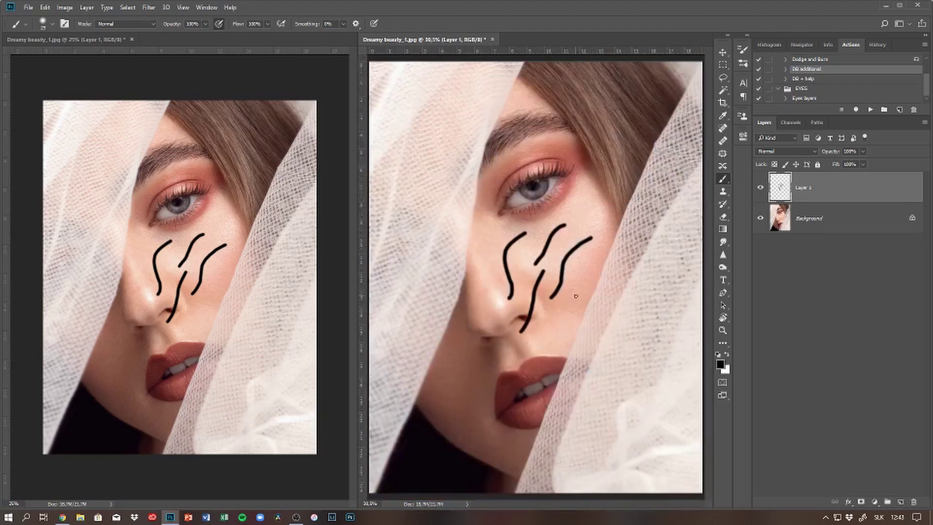
pyautogui.scroll(1, 540, 243)
pyautogui.scroll(-4, 534, 248)
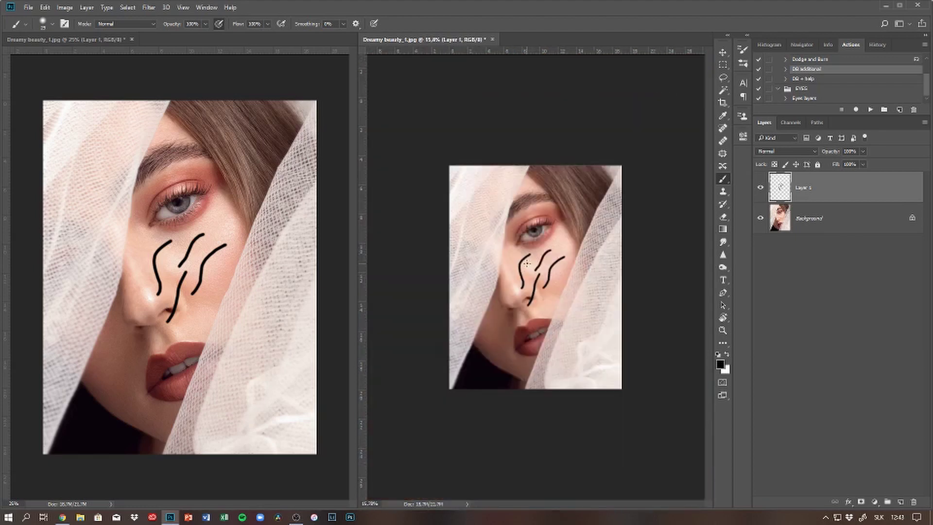
pyautogui.scroll(5, 527, 260)
pyautogui.scroll(-1, 528, 261)
pyautogui.scroll(-1, 528, 261)
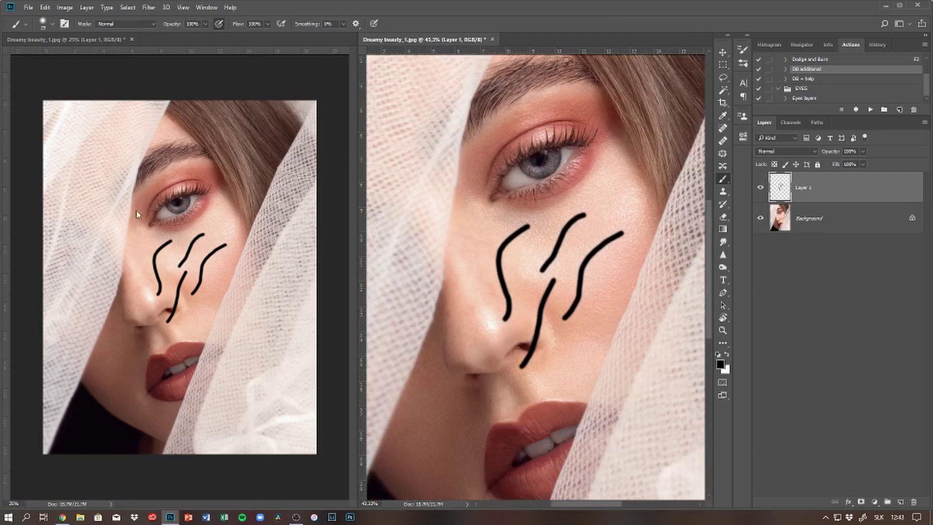
pyautogui.scroll(1, 627, 185)
pyautogui.scroll(2, 619, 204)
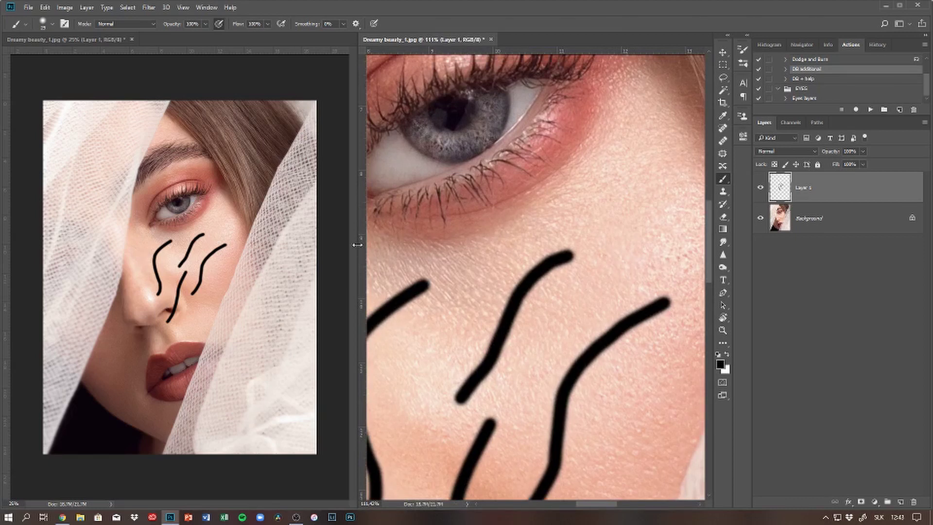
pyautogui.moveTo(357, 245); pyautogui.dragTo(294, 248)
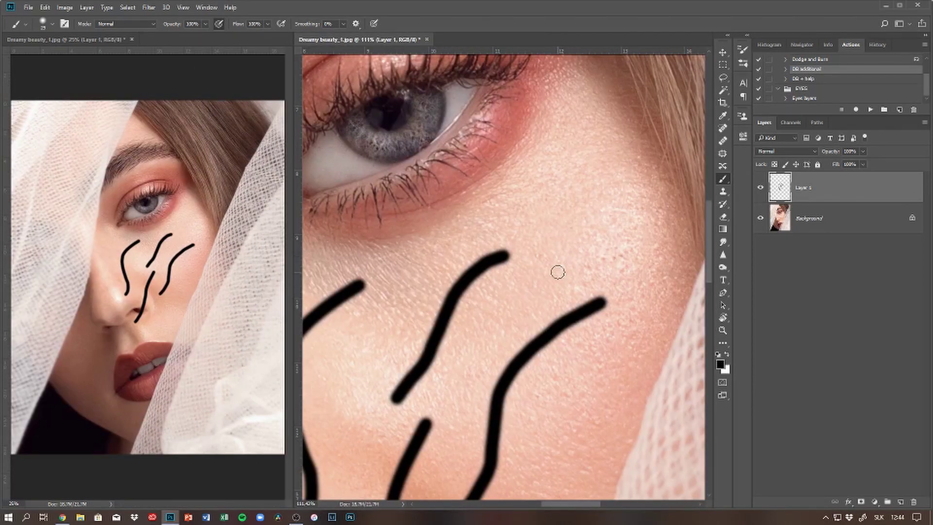
pyautogui.scroll(-3, 557, 272)
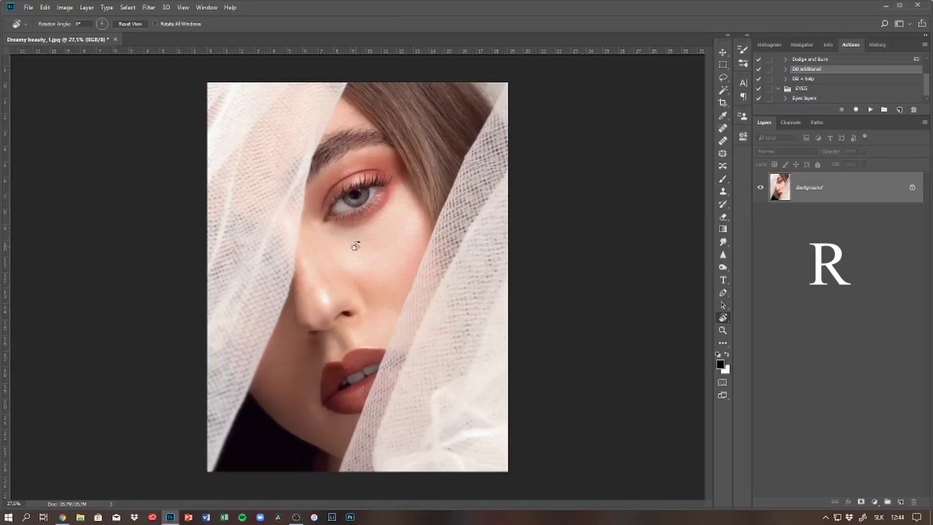
# Try rotating the canvas view to about 62°, then set it back upright
pyautogui.moveTo(355, 245)
pyautogui.mouseDown()
pyautogui.moveTo(474, 256)
pyautogui.moveTo(316, 273)
pyautogui.moveTo(452, 307)
pyautogui.moveTo(395, 211)
pyautogui.moveTo(364, 210)
pyautogui.moveTo(422, 234)
pyautogui.moveTo(367, 205)
pyautogui.mouseUp()
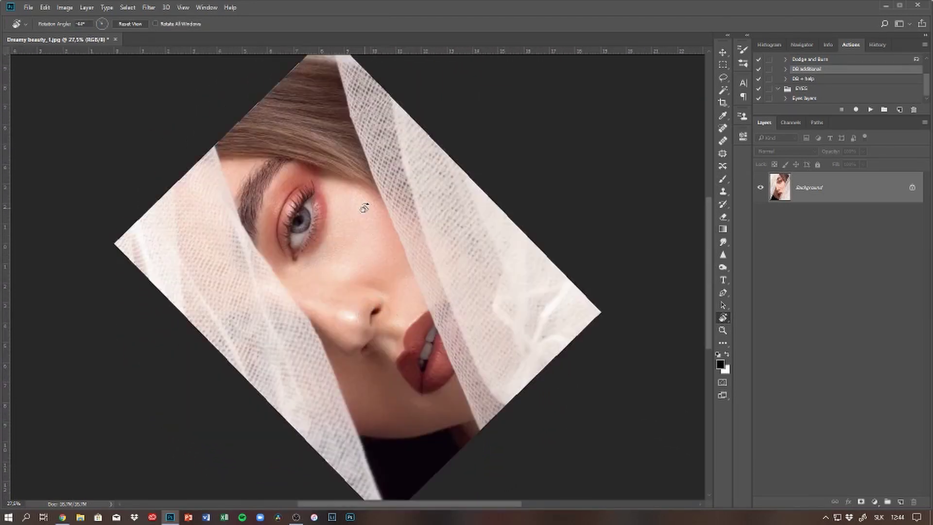
pyautogui.press('r')
pyautogui.click(129, 28)
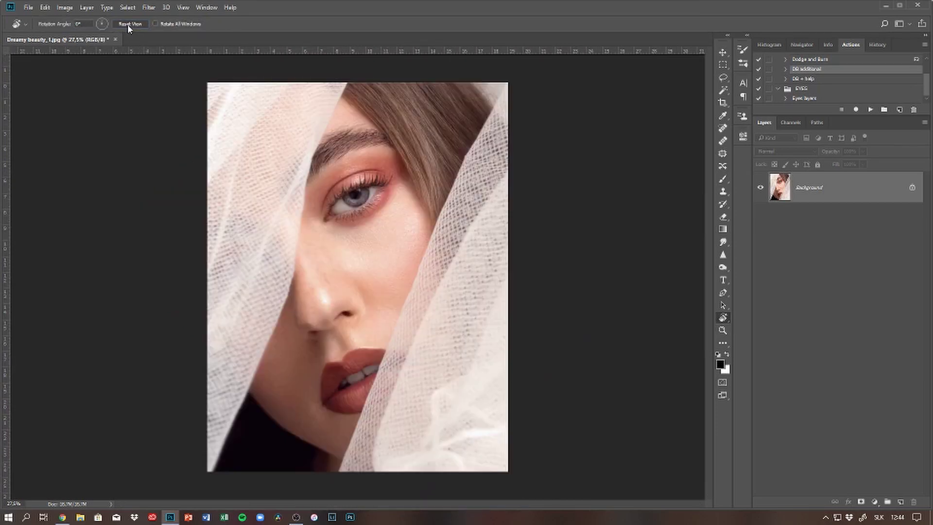
pyautogui.press('r')
pyautogui.moveTo(433, 182); pyautogui.dragTo(478, 299)
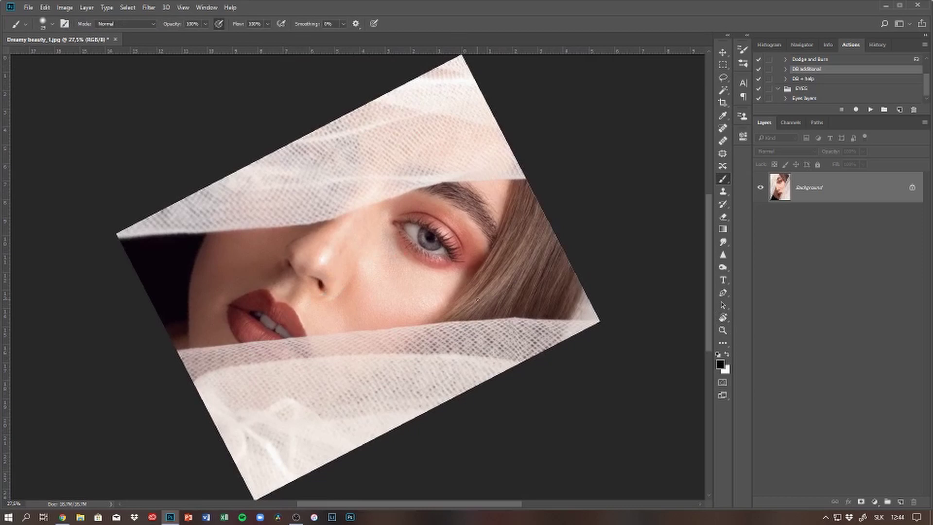
pyautogui.press('Escape')
pyautogui.scroll(3, 302, 263)
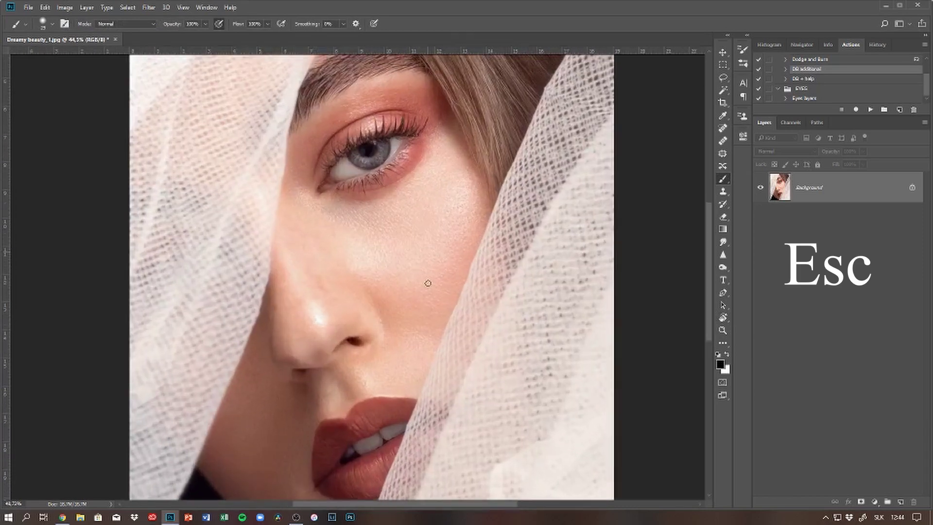
pyautogui.scroll(3, 308, 279)
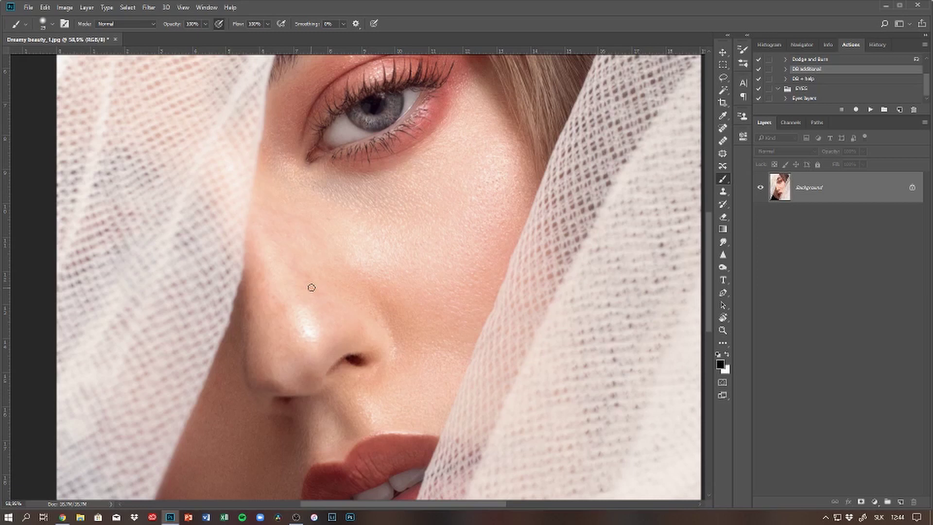
pyautogui.scroll(-3, 394, 290)
# Rotate the portrait view about 40 degrees and return to the Brush tool
pyautogui.press('r')
pyautogui.moveTo(443, 161); pyautogui.dragTo(497, 242)
pyautogui.press('b')
pyautogui.scroll(5, 497, 242)
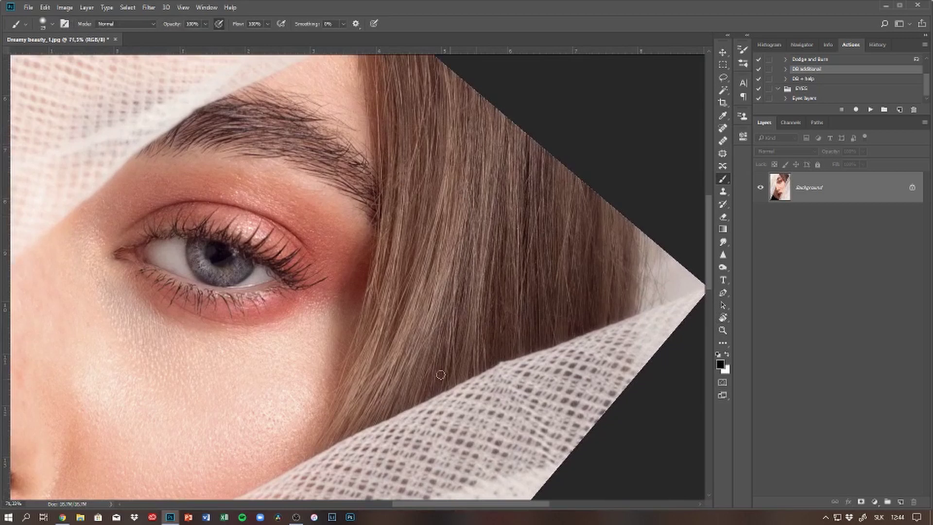
# Tilt the view to a new angle and pan over the nose, lips and eye
pyautogui.press('r')
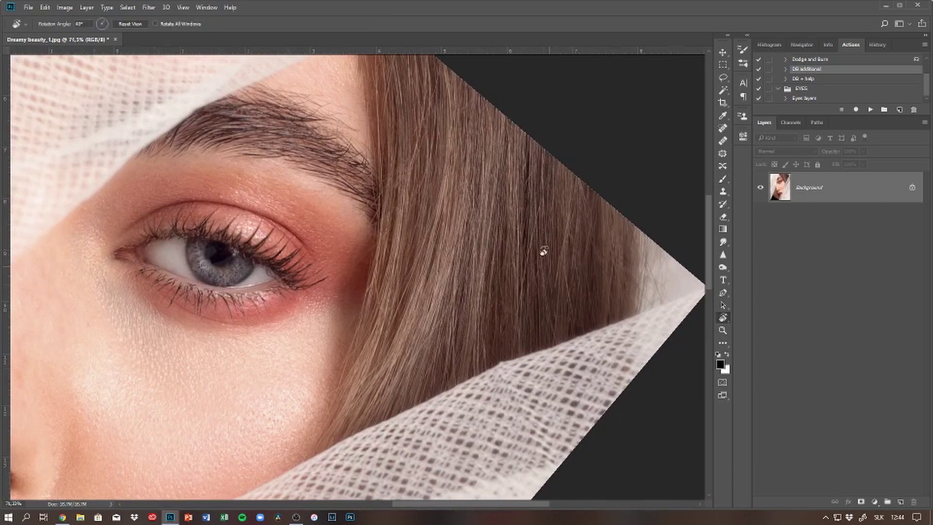
pyautogui.moveTo(542, 250); pyautogui.dragTo(428, 158)
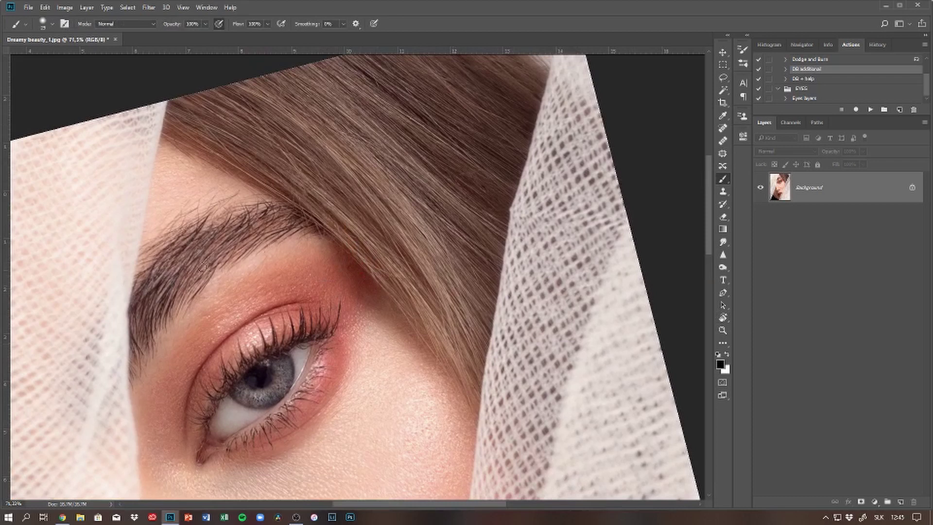
pyautogui.moveTo(437, 441); pyautogui.dragTo(610, 152)
pyautogui.moveTo(480, 434); pyautogui.dragTo(411, 499)
pyautogui.moveTo(476, 286); pyautogui.dragTo(462, 398)
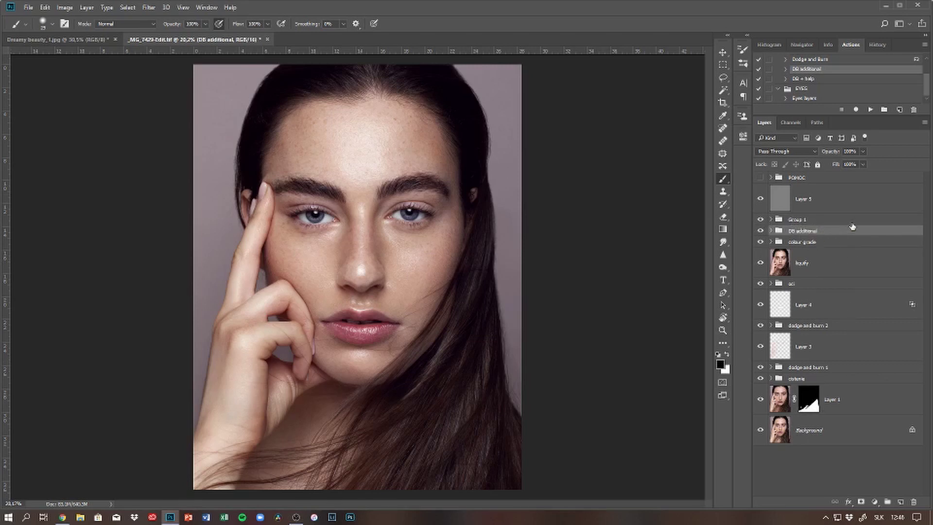
# Add Layer 7, move it above Group 1, and stamp all visible layers into it
pyautogui.click(905, 501)
pyautogui.moveTo(842, 243); pyautogui.dragTo(840, 185)
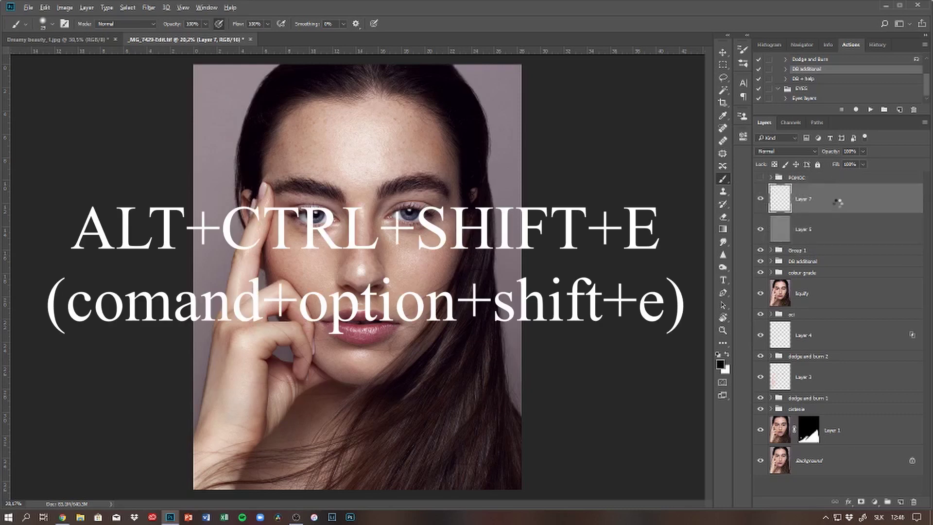
pyautogui.hotkey('ctrl', 'alt', 'shift', 'e')
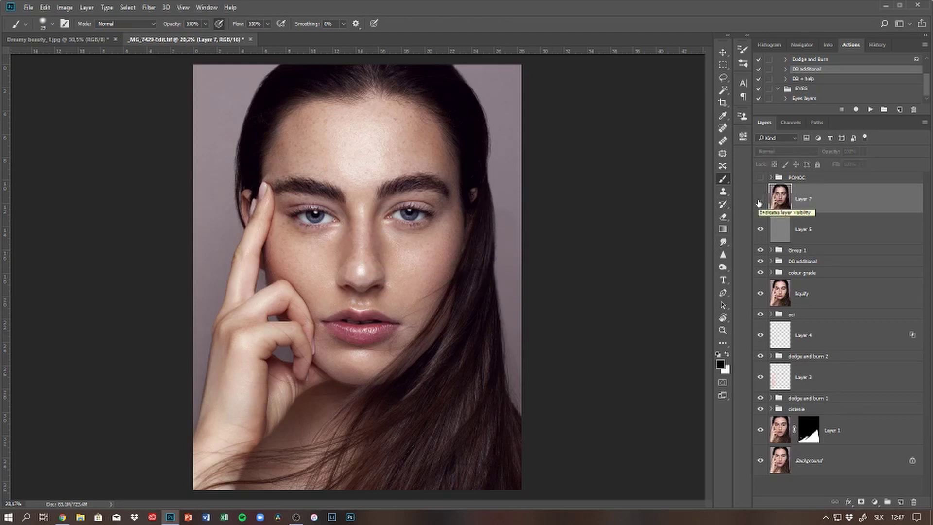
# Hide the colour grade, DB additional, Group 1 and Layer 5 layers
pyautogui.click(761, 273)
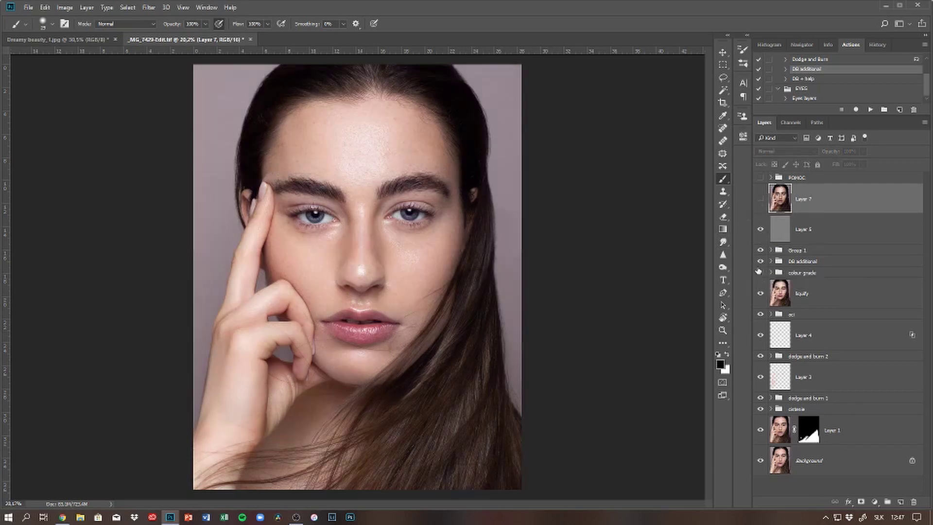
pyautogui.click(761, 261)
pyautogui.click(761, 250)
pyautogui.click(761, 229)
# Stamp the remaining visible layers into new Layer 8 and return to Dreamy beauty_1.jpg
pyautogui.click(899, 502)
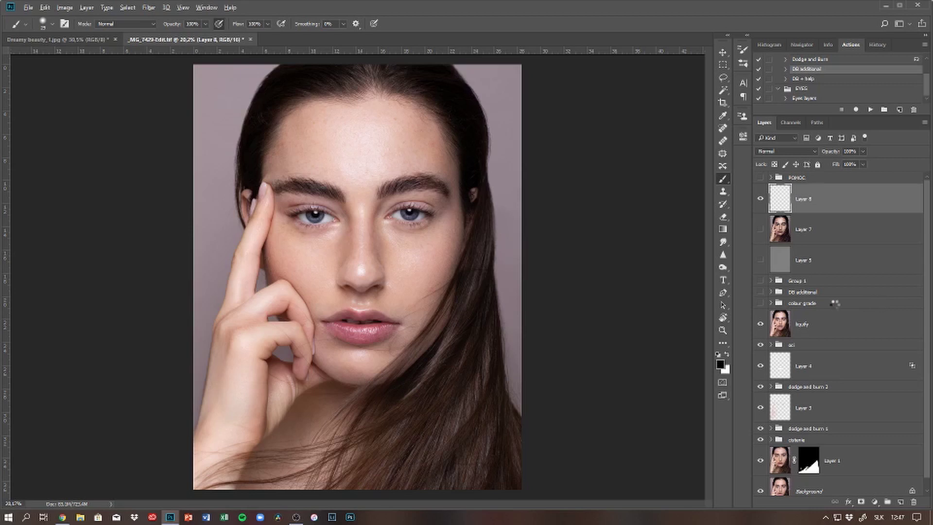
pyautogui.hotkey('ctrl', 'shift', 'alt', 'e')
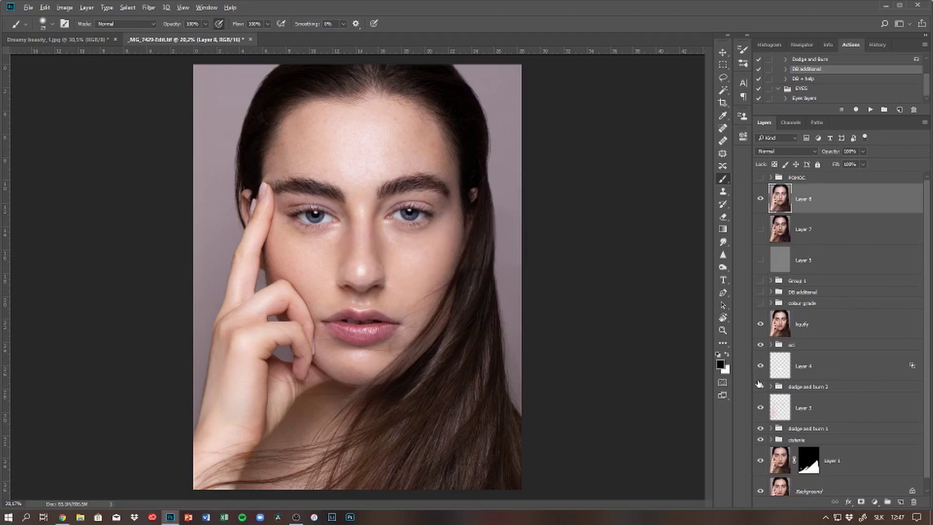
pyautogui.hotkey('ctrl', 'Tab')
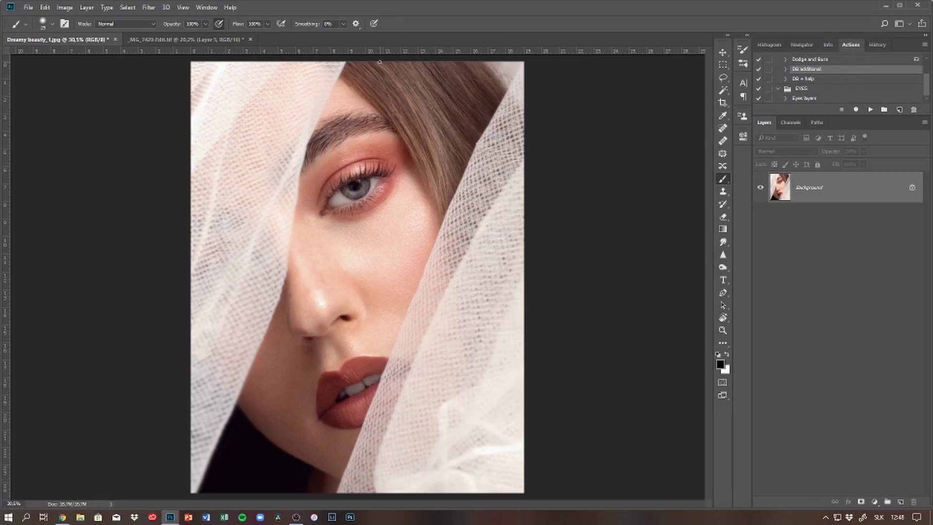
pyautogui.click(214, 7)
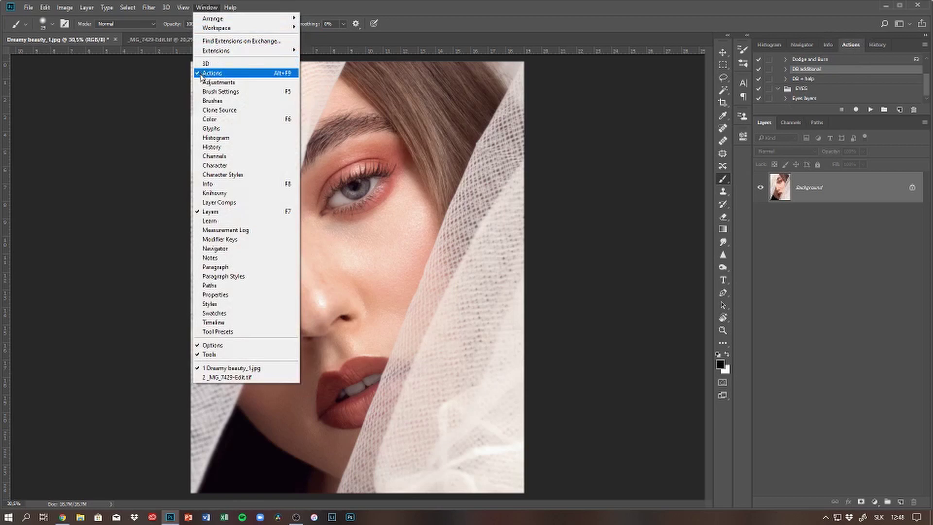
# Create a new action, Action 1, and start recording it
pyautogui.click(866, 60)
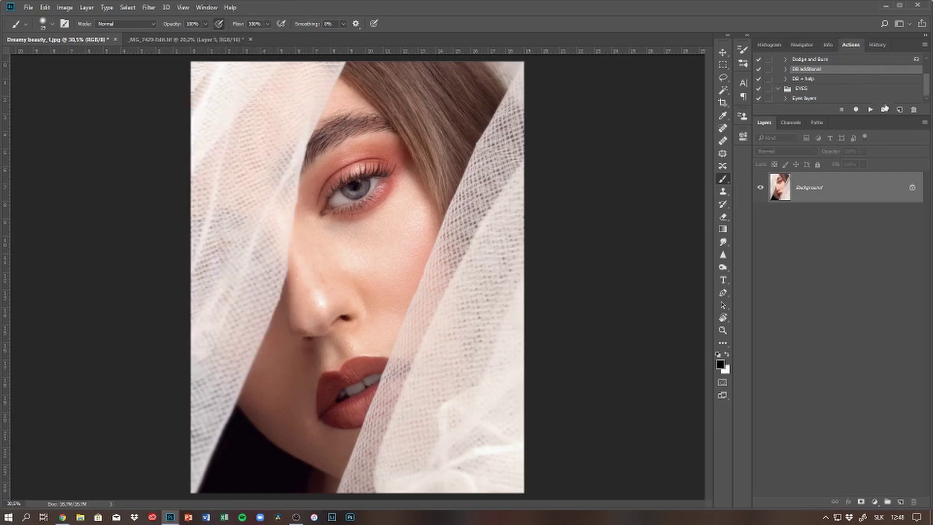
pyautogui.click(900, 109)
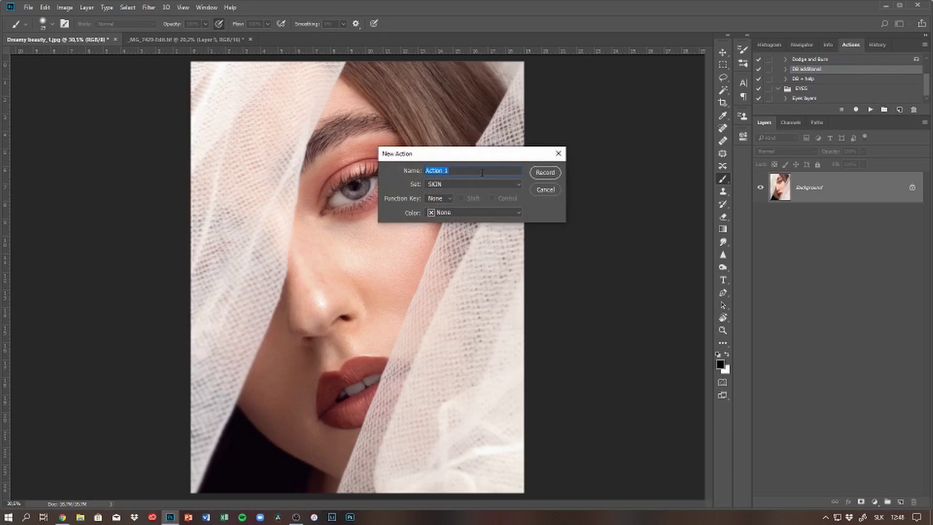
pyautogui.click(544, 173)
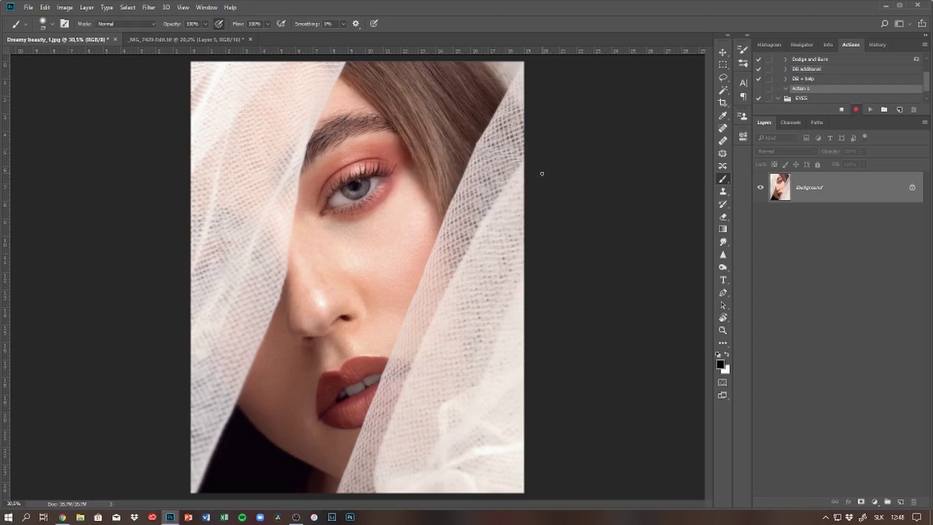
# Add a Black & White adjustment layer set to Luminosity blend mode
pyautogui.click(875, 501)
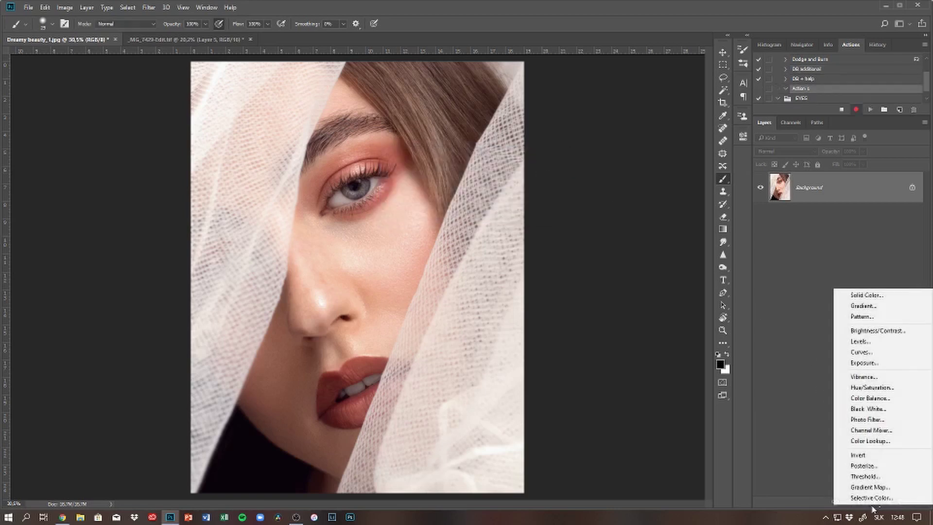
pyautogui.click(883, 409)
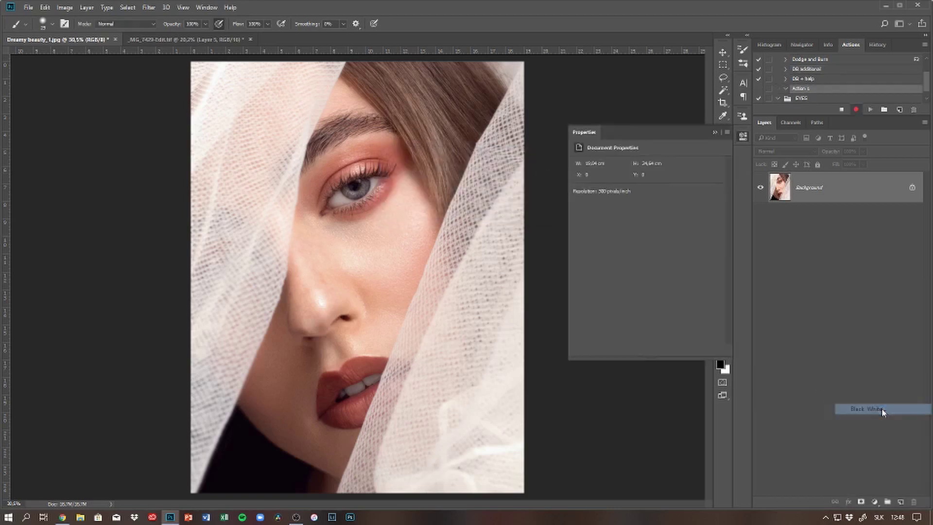
pyautogui.click(715, 133)
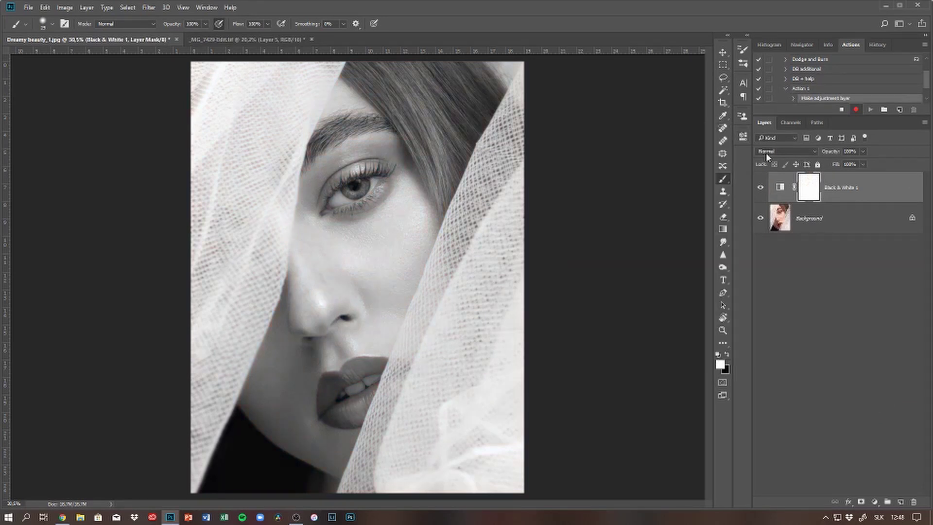
pyautogui.click(794, 151)
pyautogui.click(771, 340)
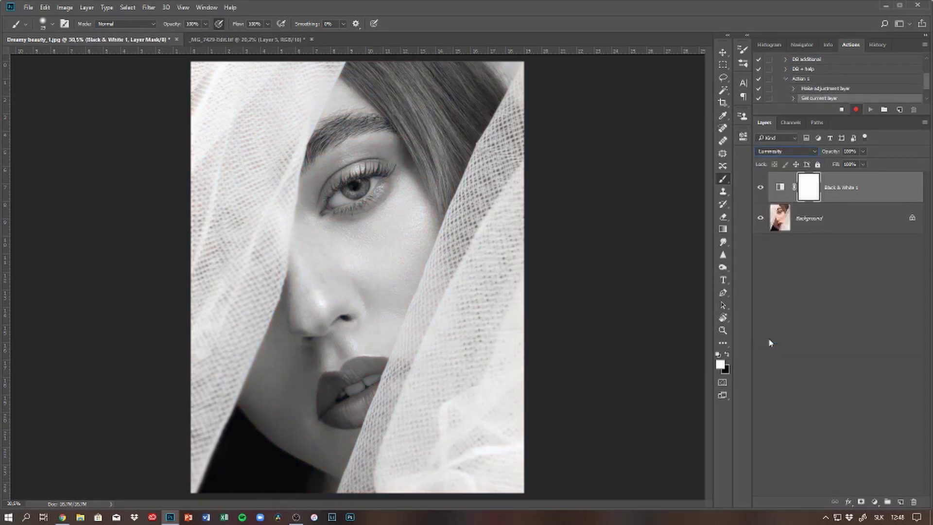
# Add a Curves adjustment layer with the midpoint pulled down to darken
pyautogui.click(874, 502)
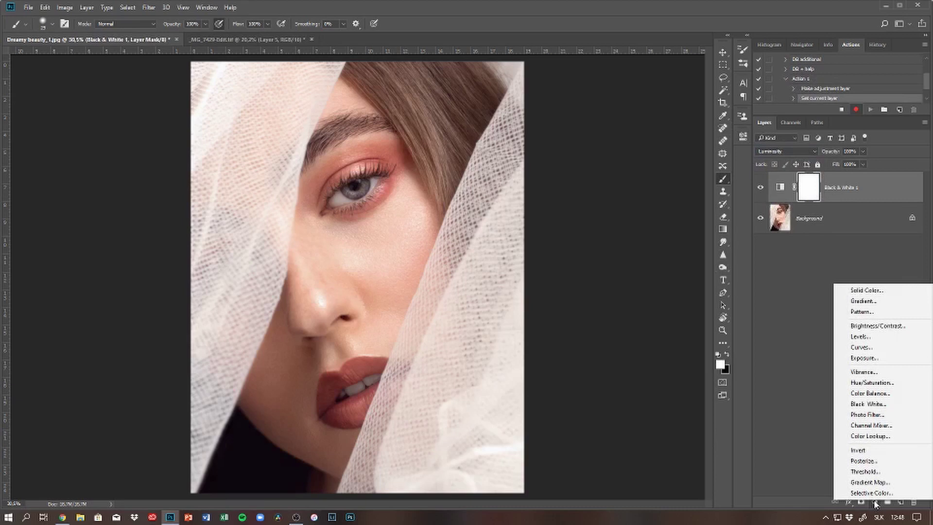
pyautogui.click(875, 348)
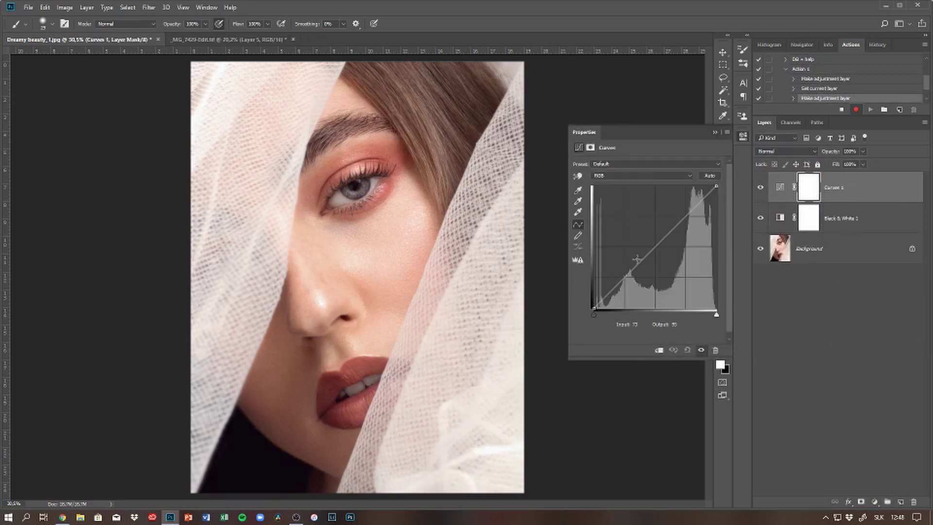
pyautogui.moveTo(654, 250); pyautogui.dragTo(657, 258)
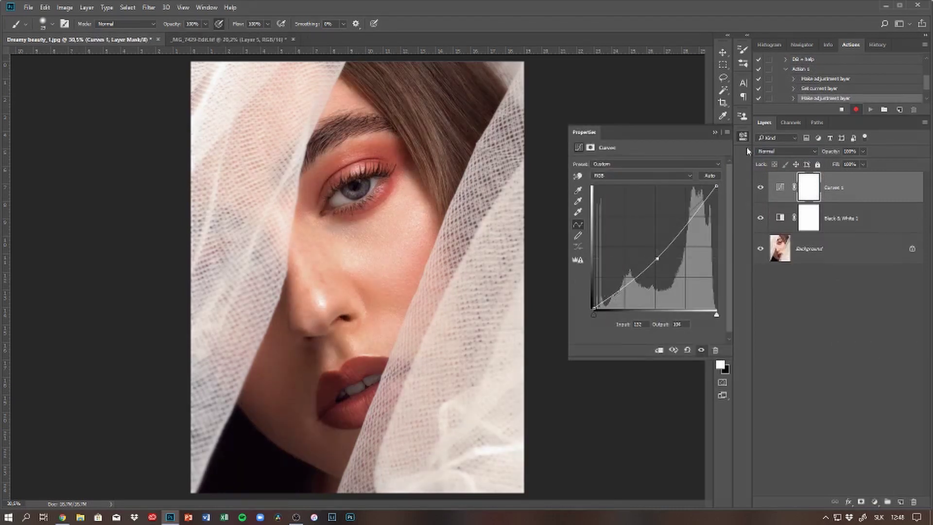
pyautogui.click(715, 132)
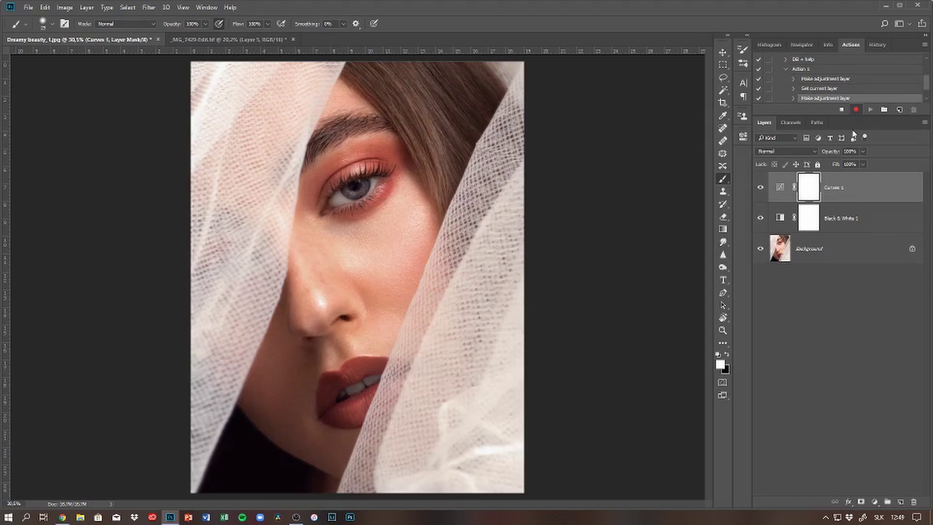
# Stop recording and delete the Curves 1 and Black & White 1 layers
pyautogui.click(841, 111)
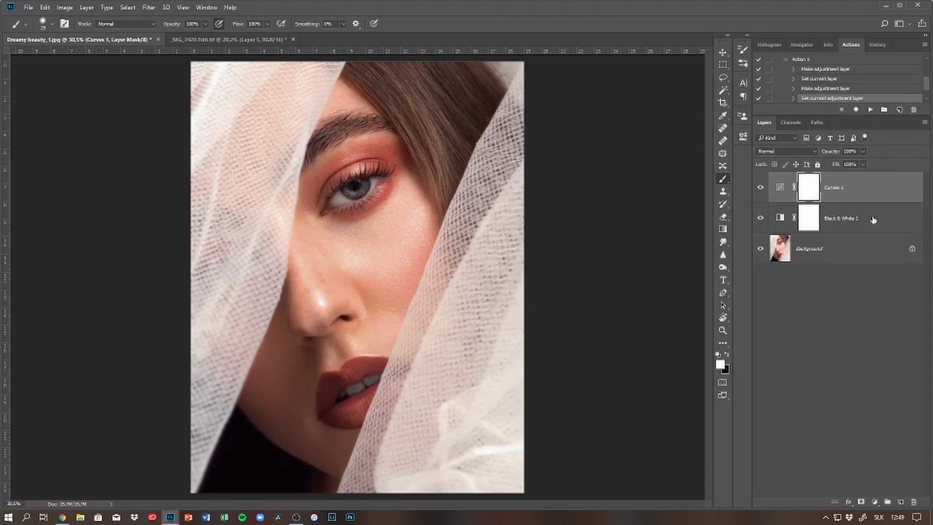
pyautogui.keyDown('shift'); pyautogui.click(892, 222); pyautogui.keyUp('shift')
pyautogui.moveTo(893, 222); pyautogui.dragTo(914, 502)
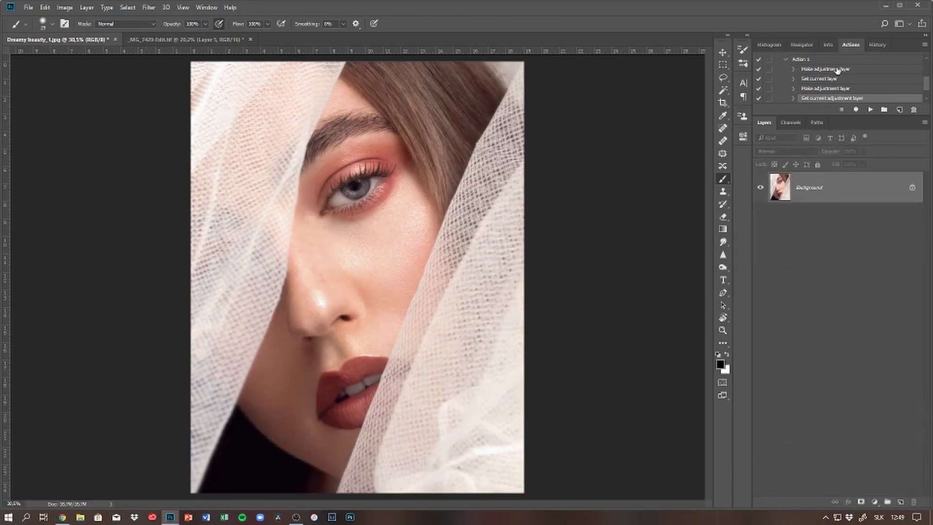
# Play Action 1 on Dreamy beauty_1.jpg, then switch to the _MG_7429-Edit.tif tab
pyautogui.click(814, 60)
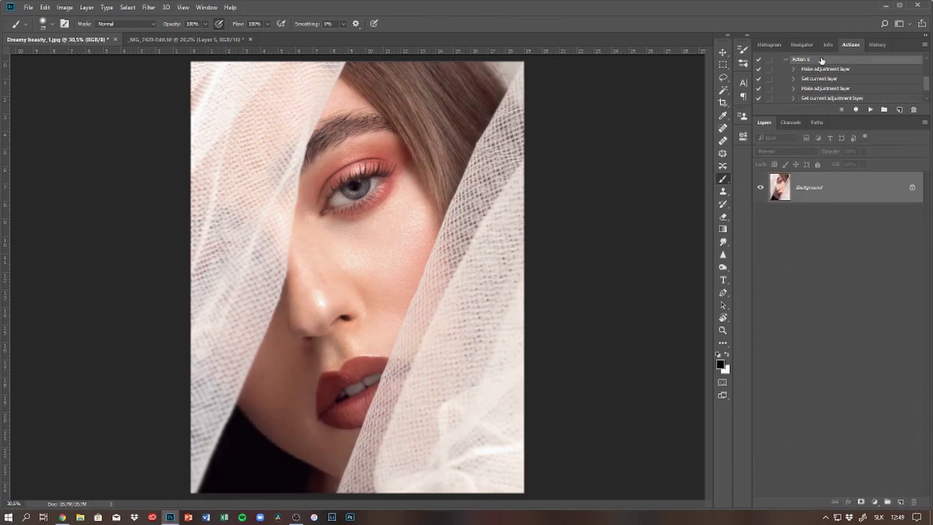
pyautogui.click(870, 110)
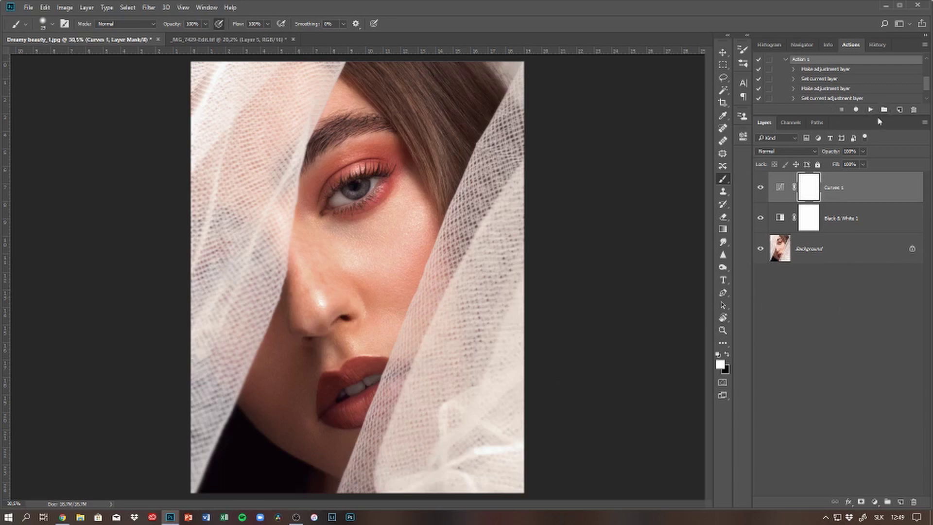
pyautogui.hotkey('ctrl', 'Tab')
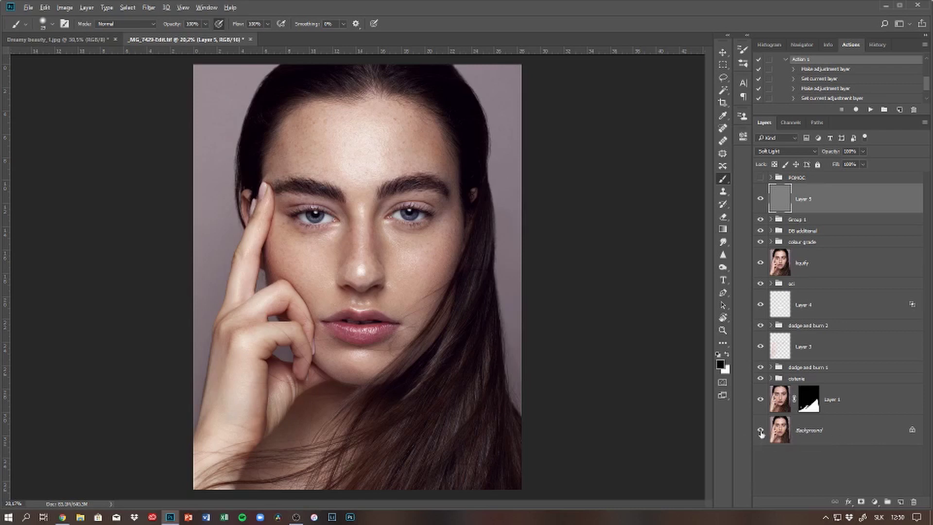
pyautogui.keyDown('alt'); pyautogui.click(761, 431); pyautogui.keyUp('alt')
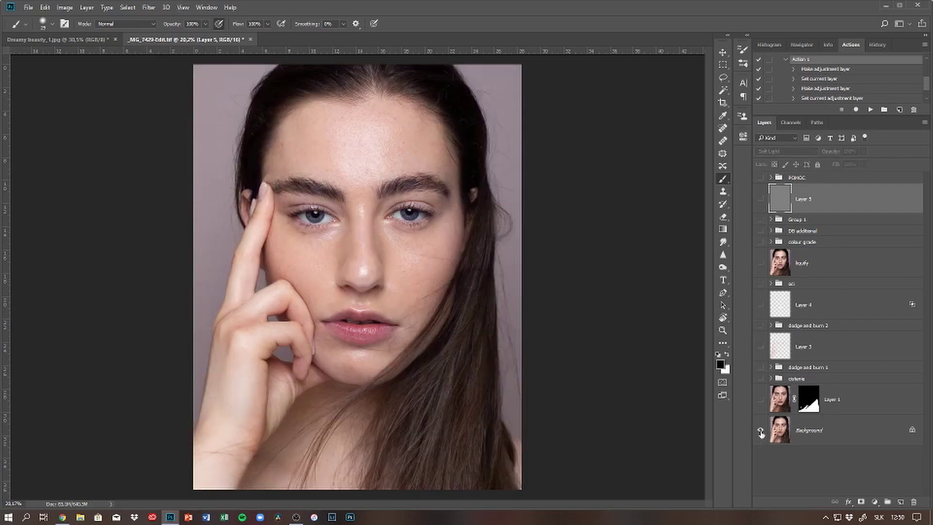
pyautogui.keyDown('alt'); pyautogui.click(761, 431); pyautogui.keyUp('alt')
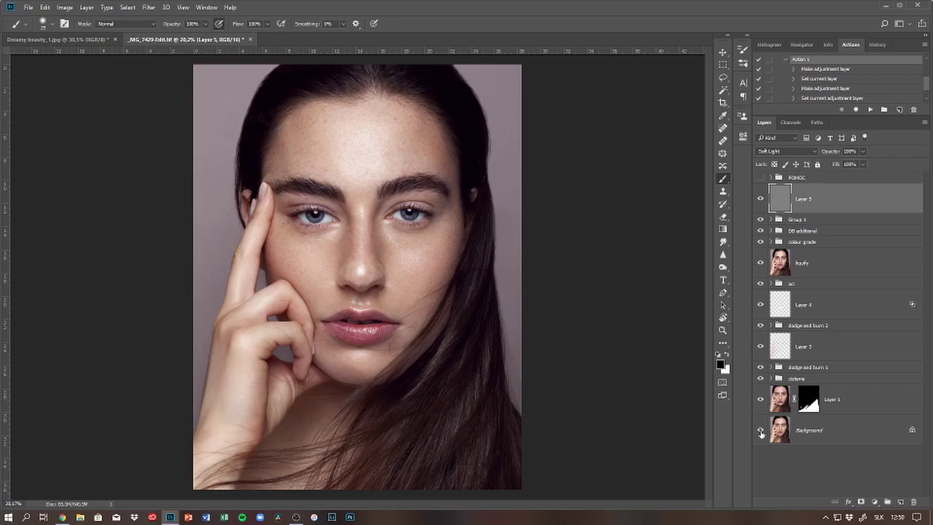
pyautogui.keyDown('alt'); pyautogui.click(761, 431); pyautogui.keyUp('alt')
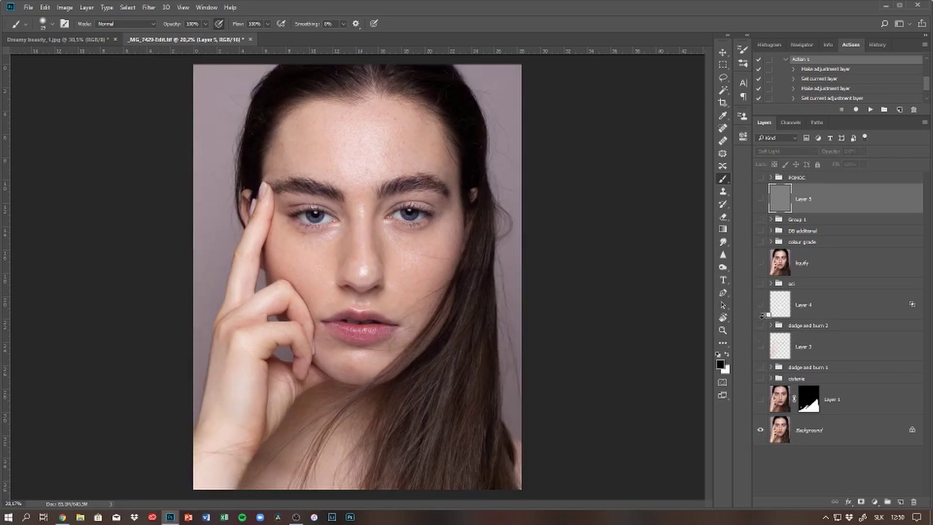
pyautogui.keyDown('alt'); pyautogui.click(761, 431); pyautogui.keyUp('alt')
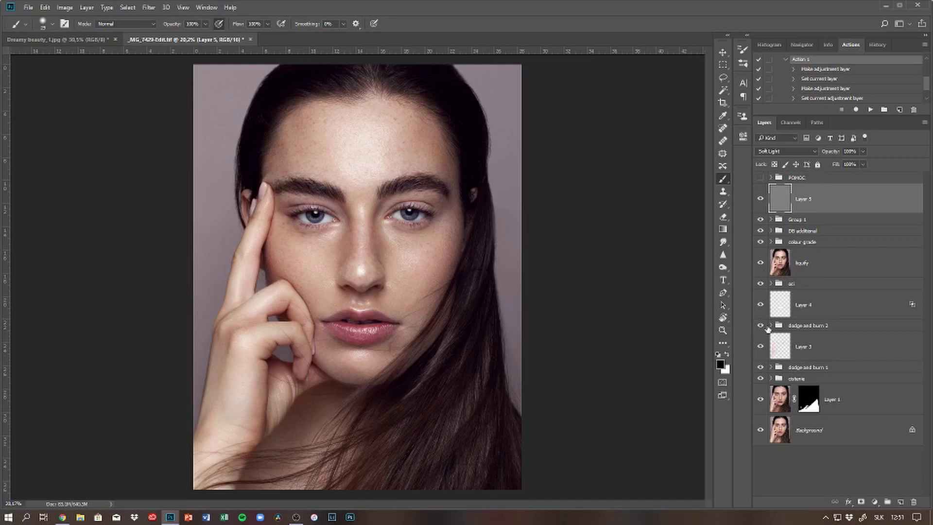
# Open dodge and burn 2, select burn, and Alt-click its mask to view and hide it twice
pyautogui.click(771, 326)
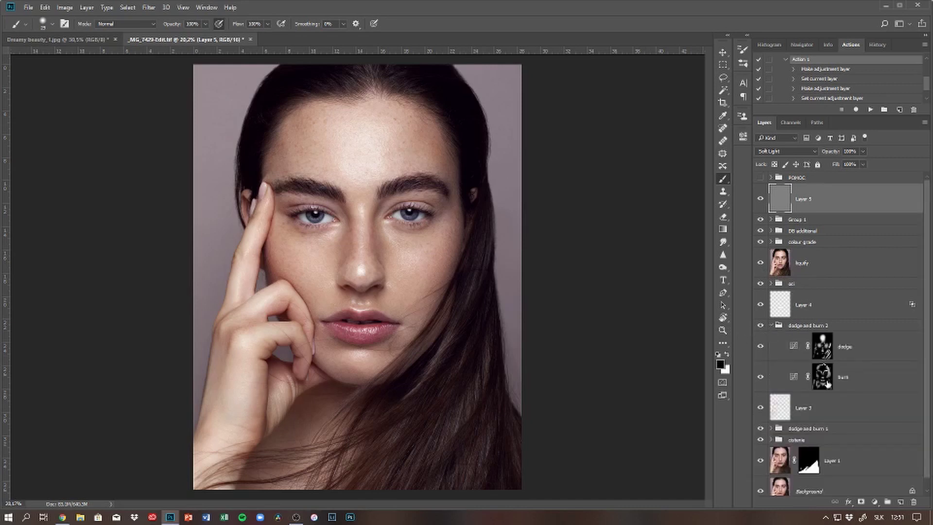
pyautogui.click(845, 387)
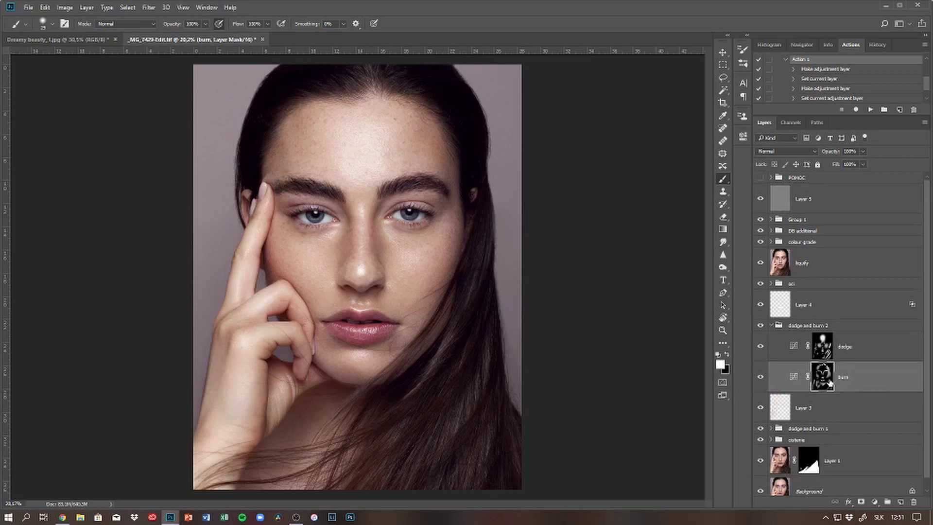
pyautogui.keyDown('alt'); pyautogui.click(830, 384); pyautogui.keyUp('alt')
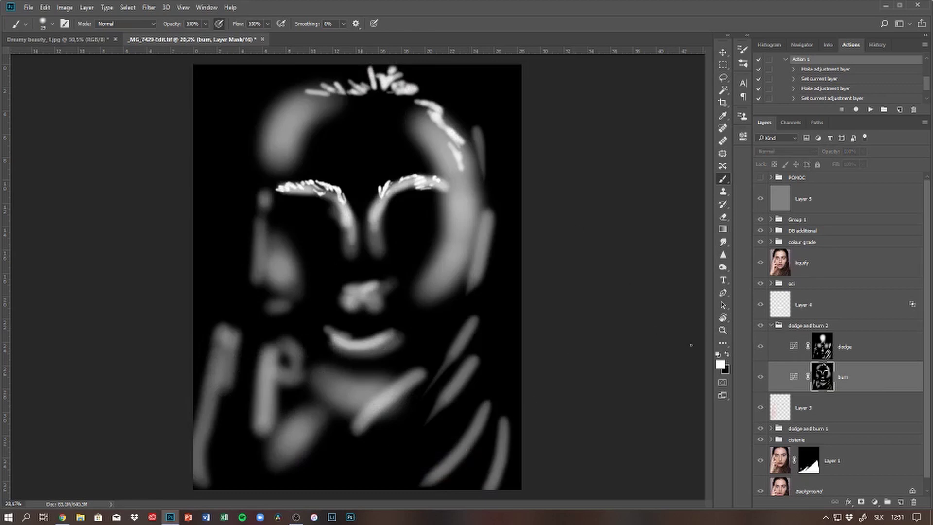
pyautogui.keyDown('alt'); pyautogui.click(826, 384); pyautogui.keyUp('alt')
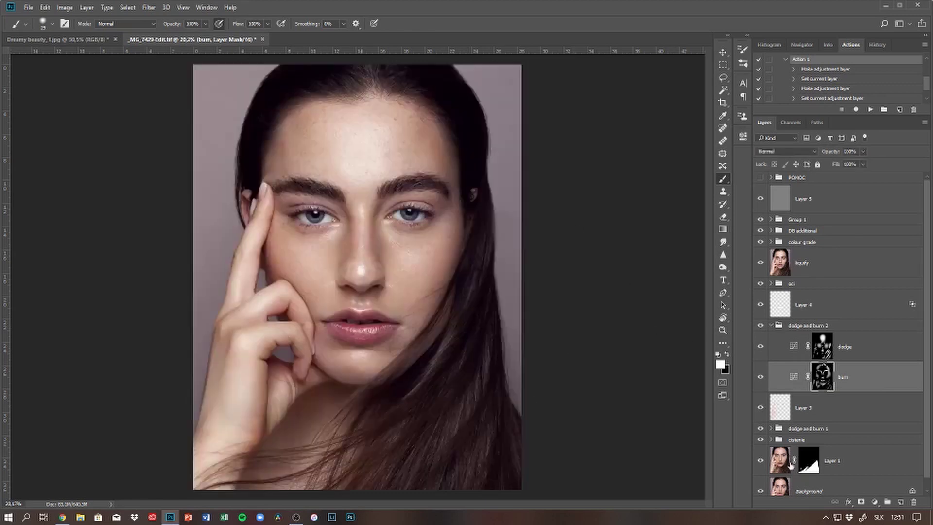
pyautogui.keyDown('alt'); pyautogui.click(821, 385); pyautogui.keyUp('alt')
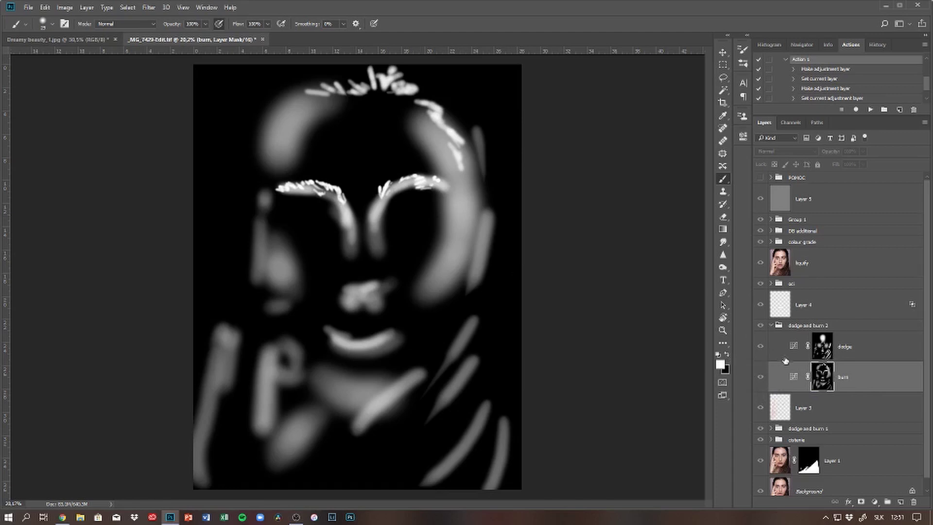
pyautogui.keyDown('alt'); pyautogui.click(822, 376); pyautogui.keyUp('alt')
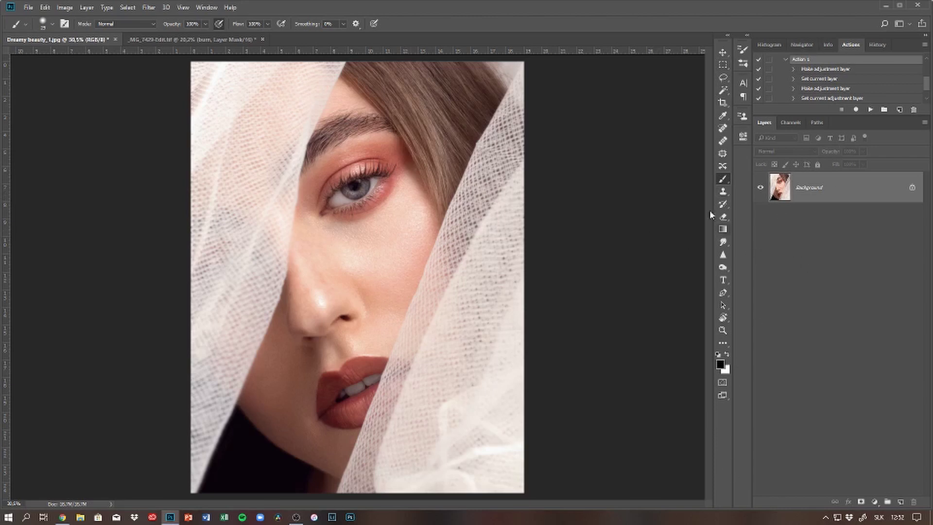
# Switch to the Essentials (Default) workspace and move the floating toolbar beside the right-side panels
pyautogui.click(207, 8)
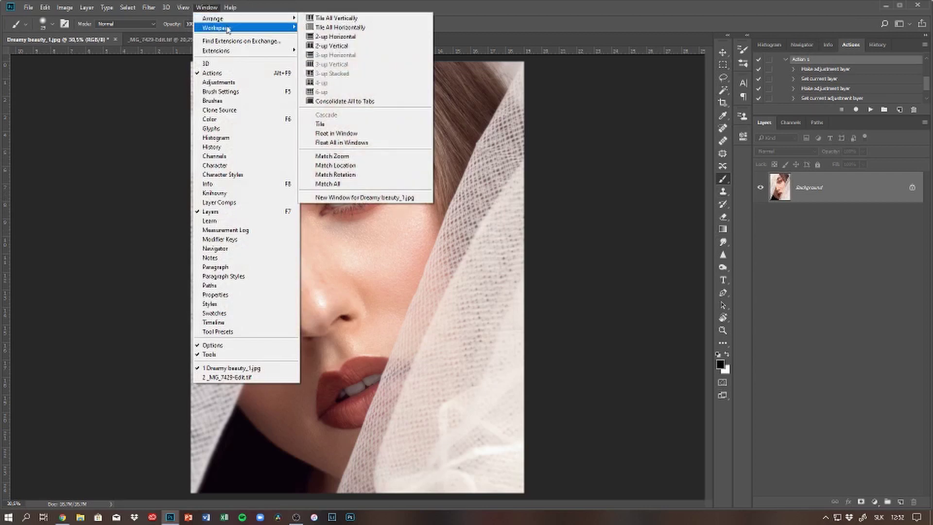
pyautogui.moveTo(217, 28)
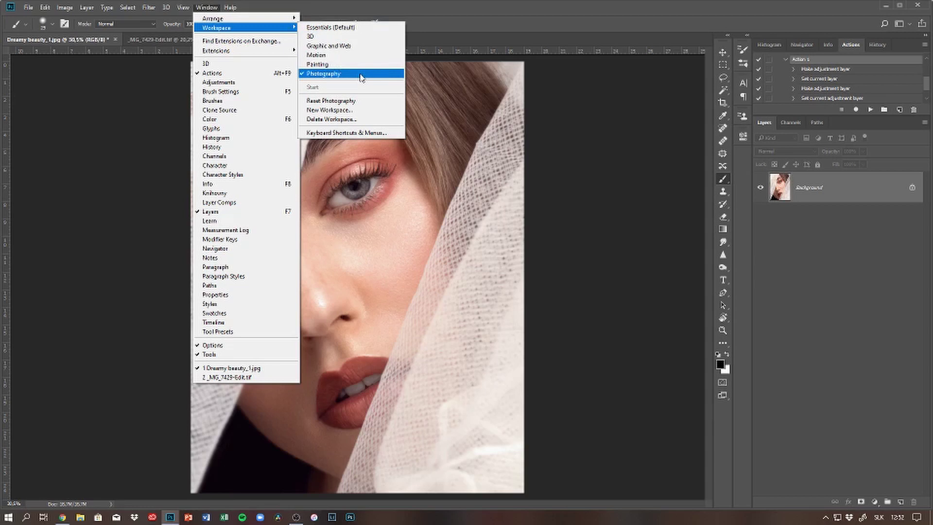
pyautogui.click(361, 28)
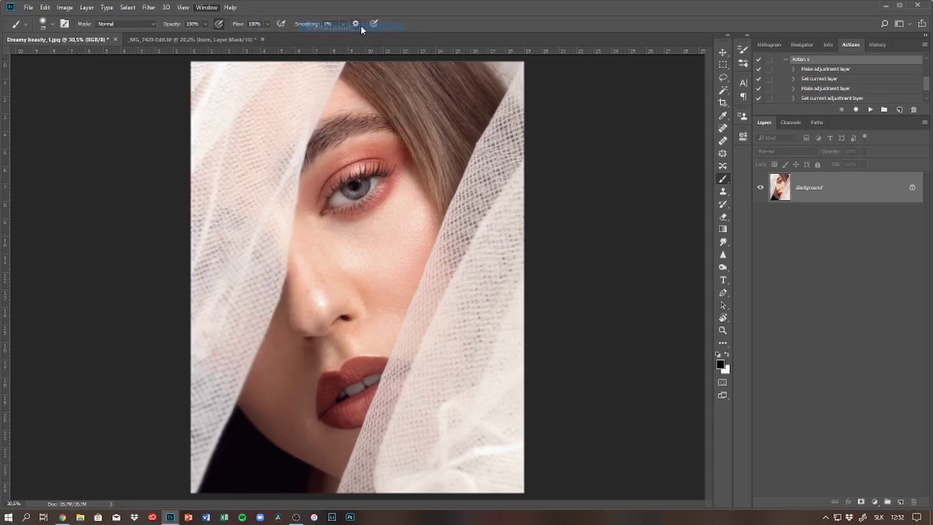
pyautogui.moveTo(733, 55); pyautogui.dragTo(9, 86)
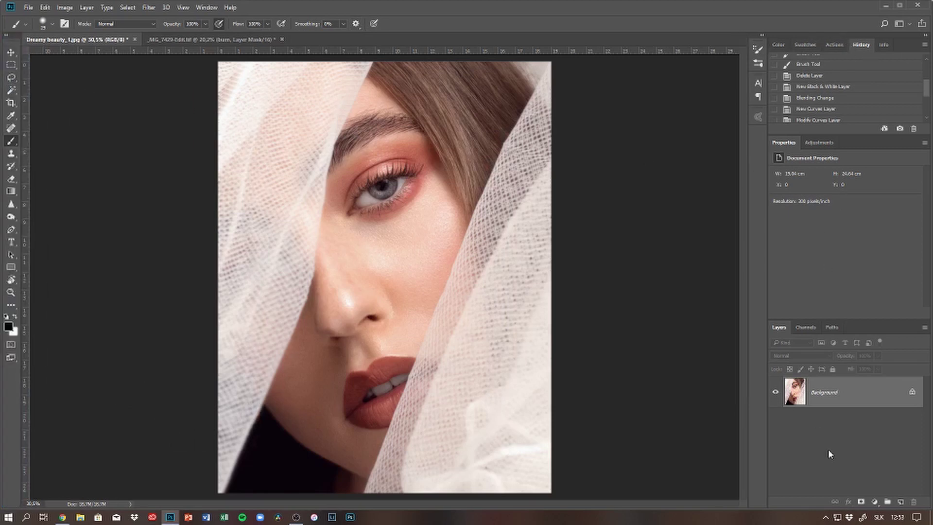
pyautogui.moveTo(13, 43); pyautogui.dragTo(737, 67)
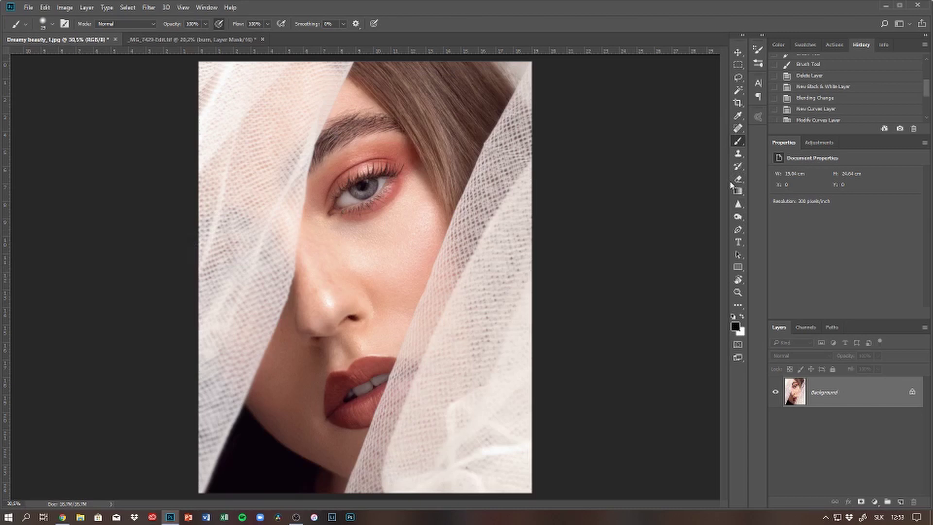
# Apply the Photography workspace and bring the _MG_7429-Edit.tif tab to the front
pyautogui.click(204, 8)
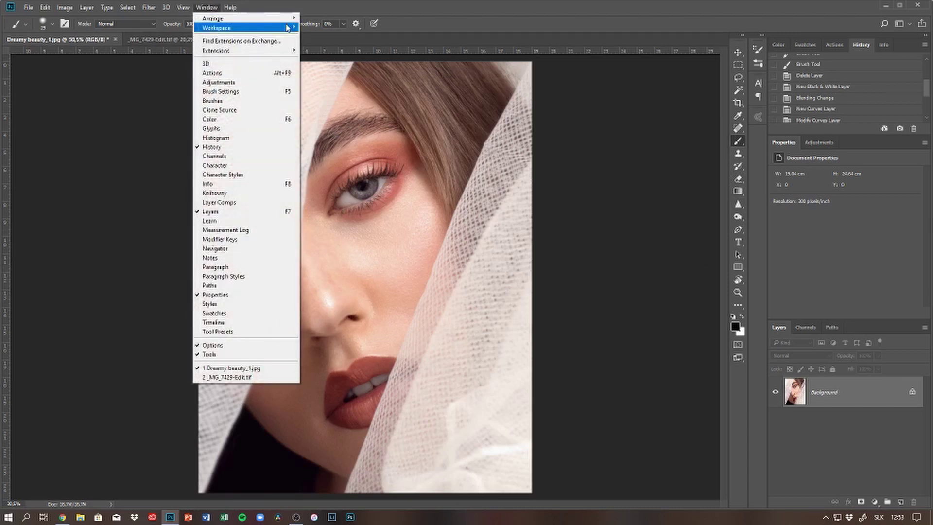
pyautogui.moveTo(272, 28)
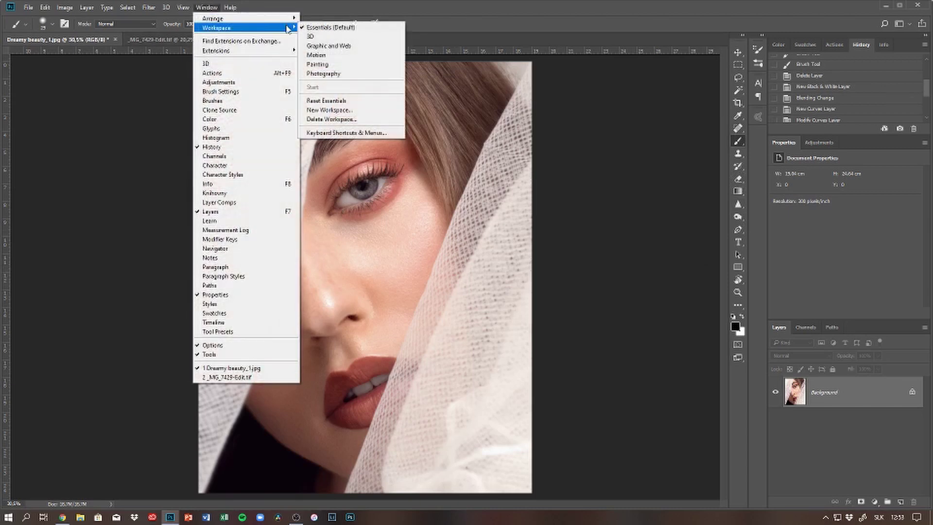
pyautogui.click(323, 74)
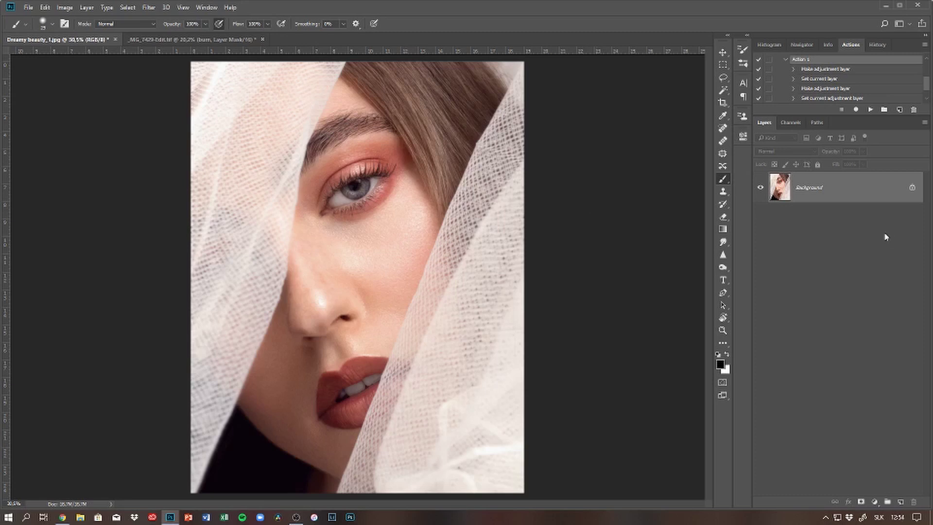
pyautogui.click(236, 41)
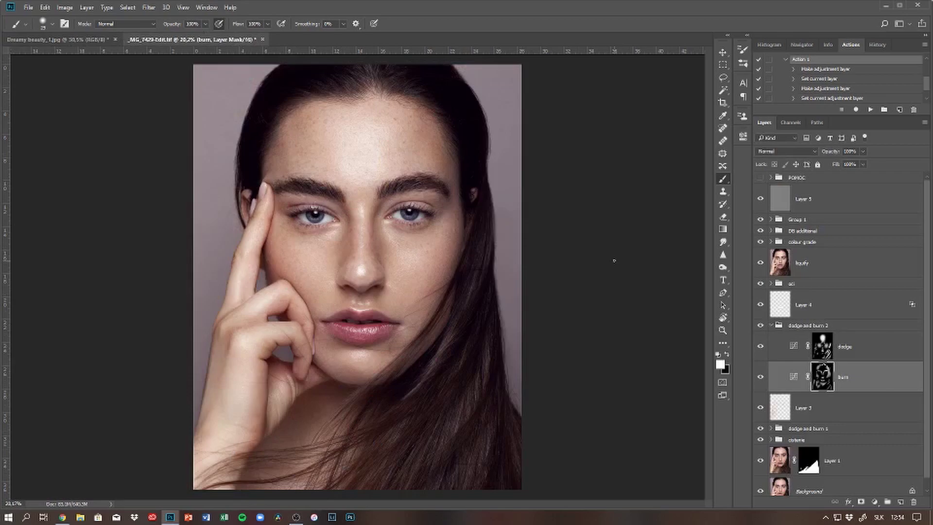